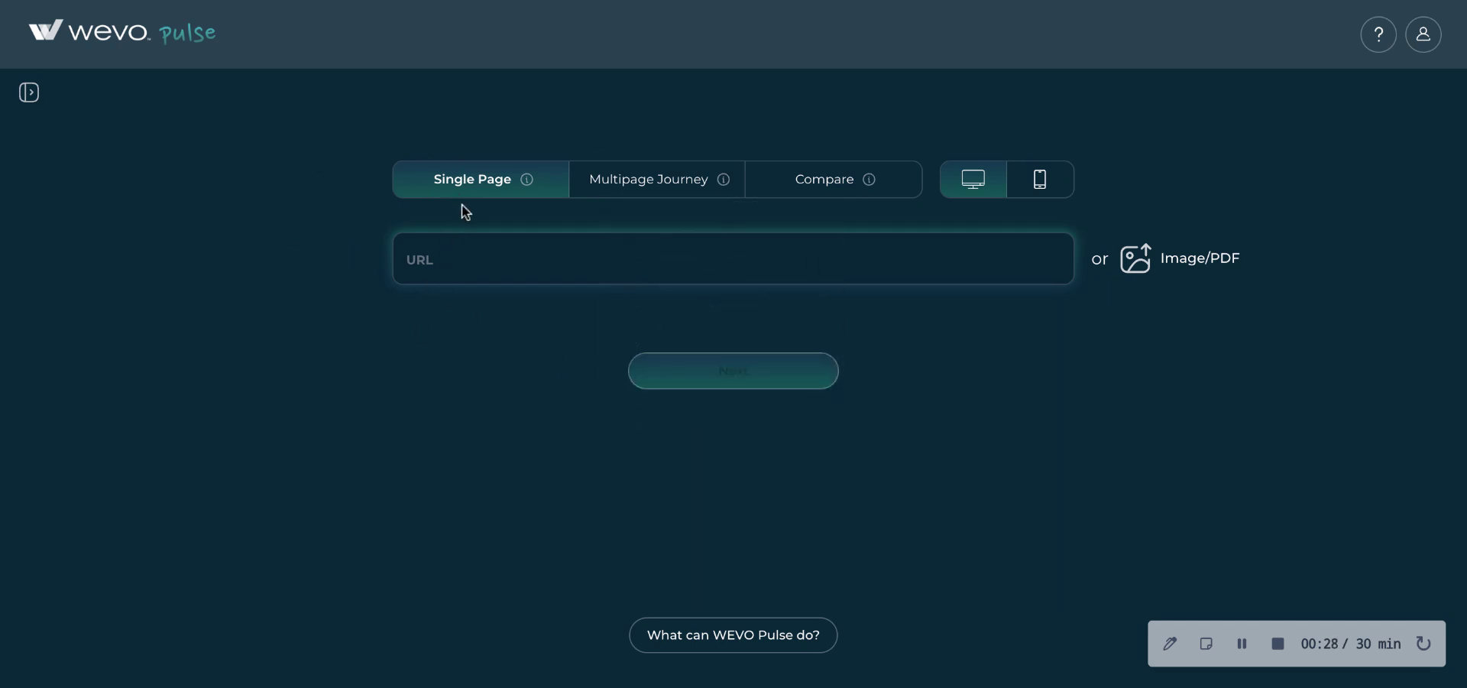
# - Switch the new Pulse to Multipage Journey and add a third page to it
pyautogui.click(487, 260)
pyautogui.click(655, 200)
pyautogui.click(433, 314)
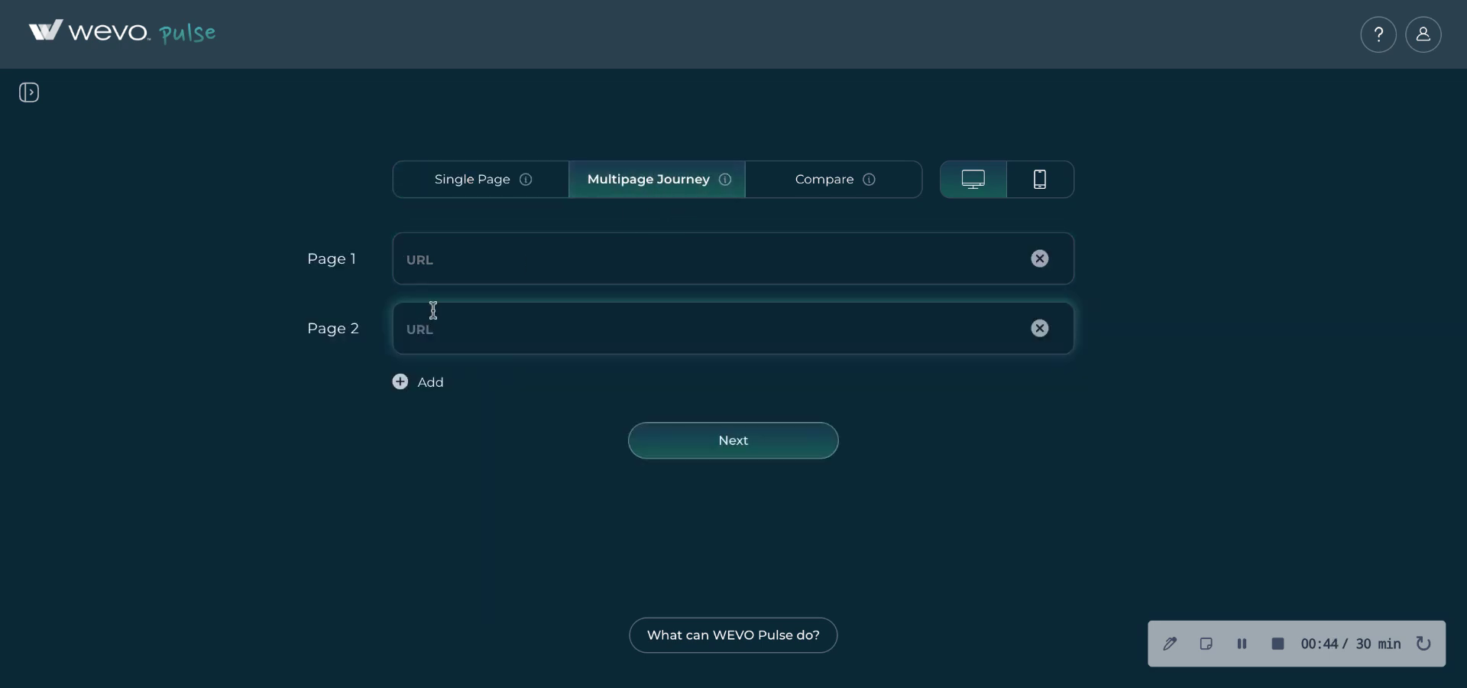
pyautogui.click(431, 382)
# - Go through the three page URL fields of the journey and remove the two extra pages
pyautogui.click(475, 256)
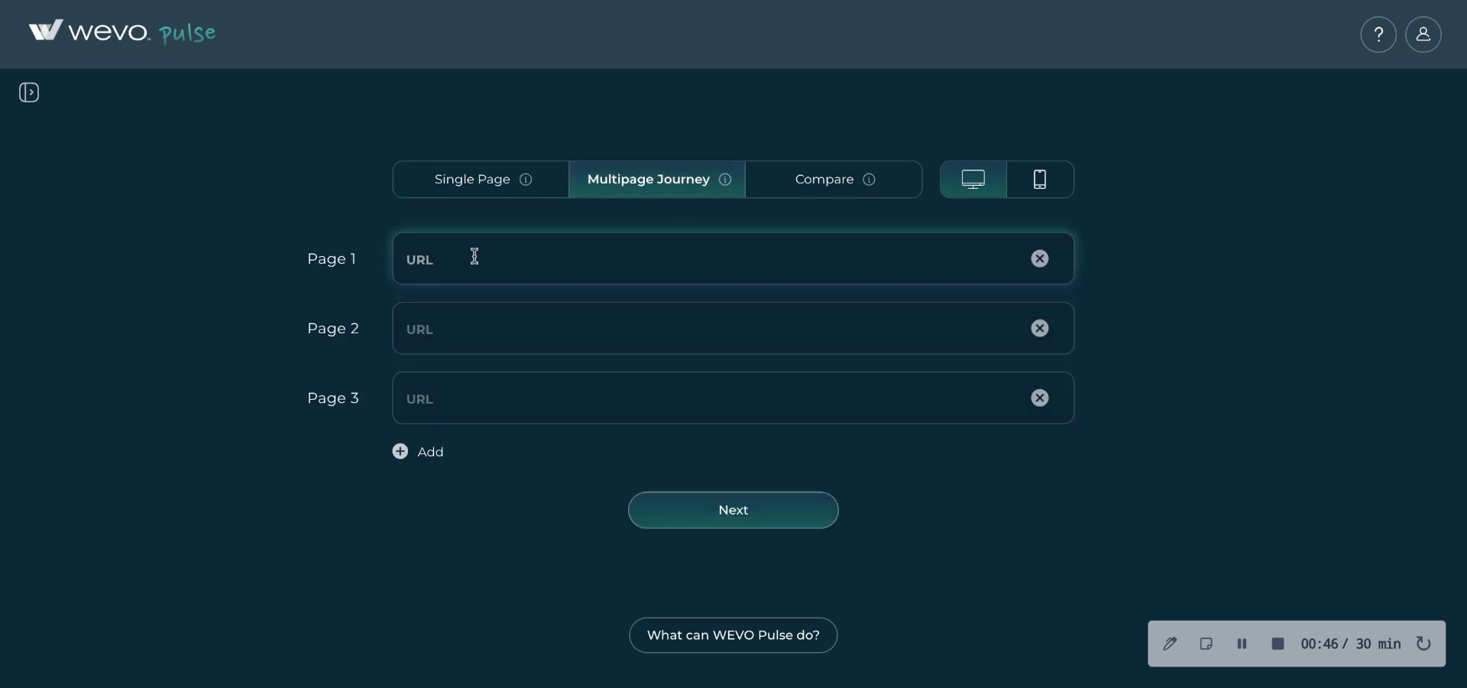
pyautogui.click(475, 319)
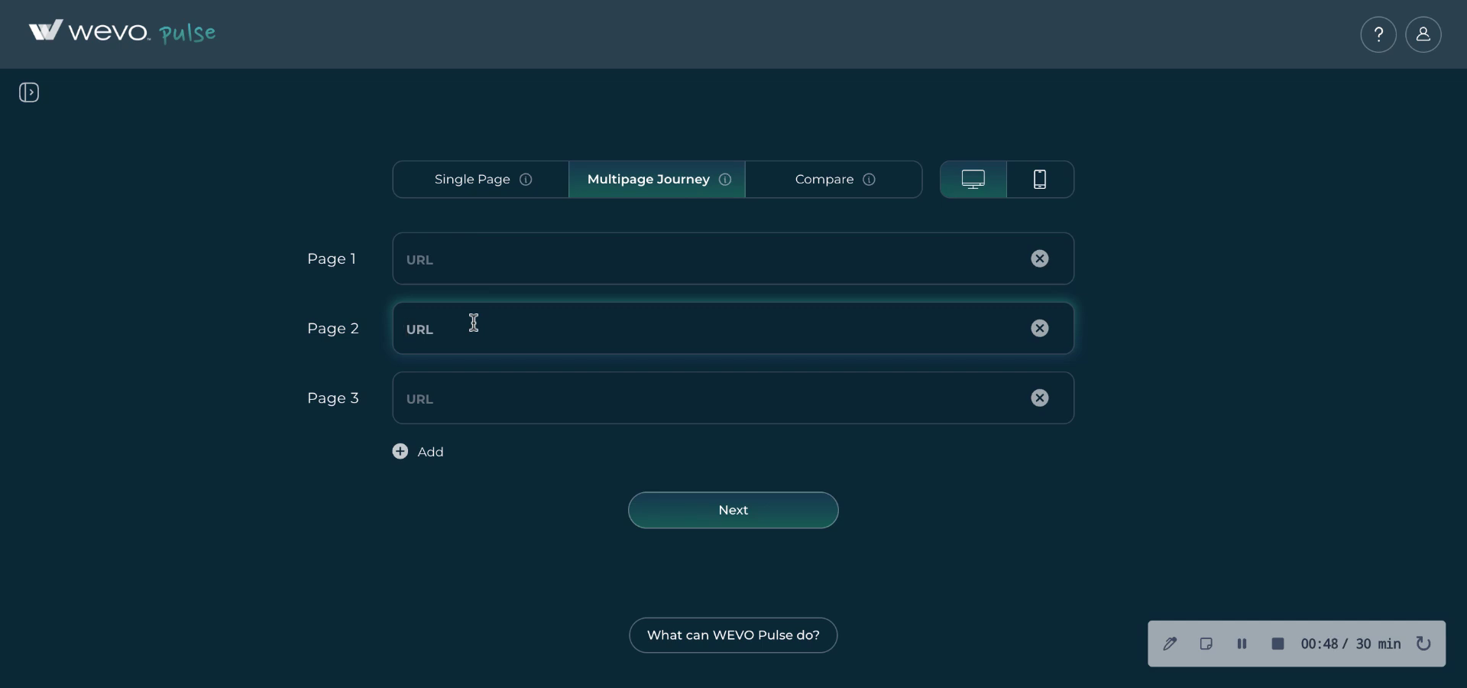
pyautogui.click(469, 398)
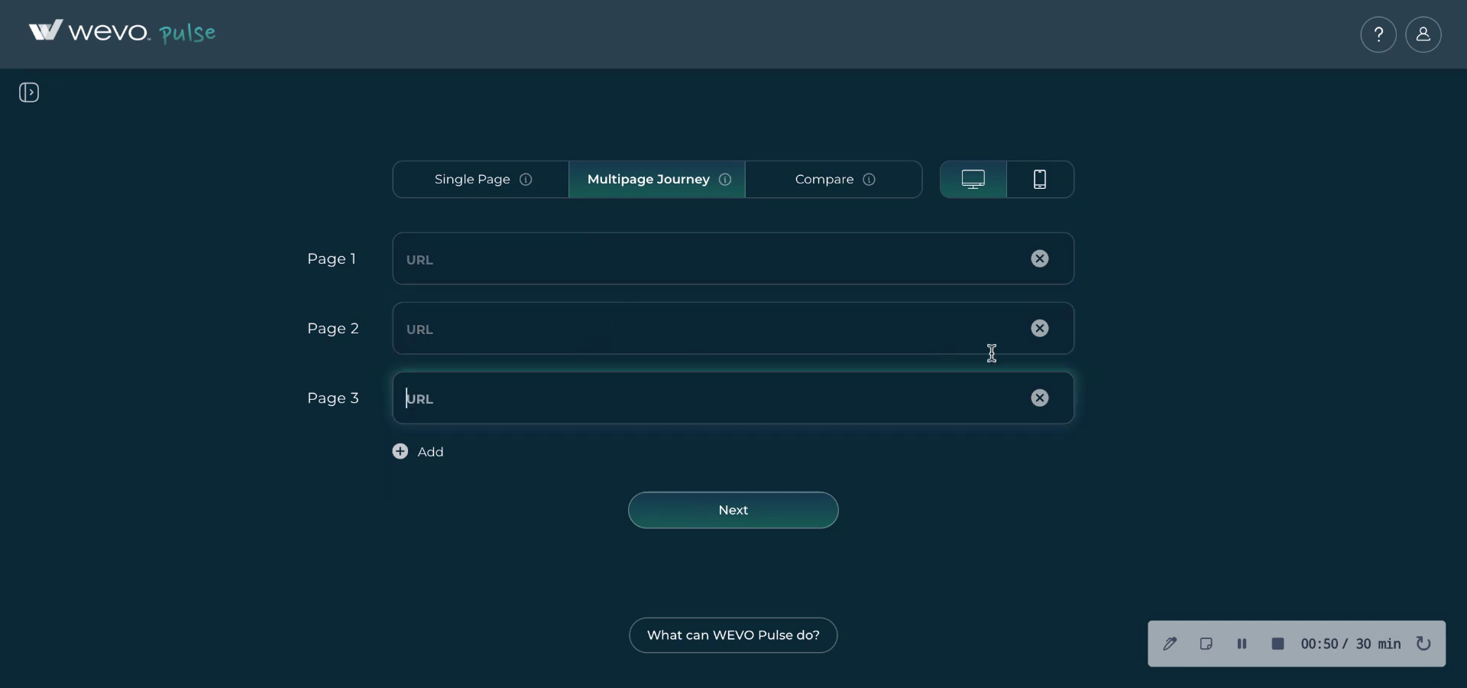
pyautogui.click(1040, 328)
pyautogui.click(1040, 328)
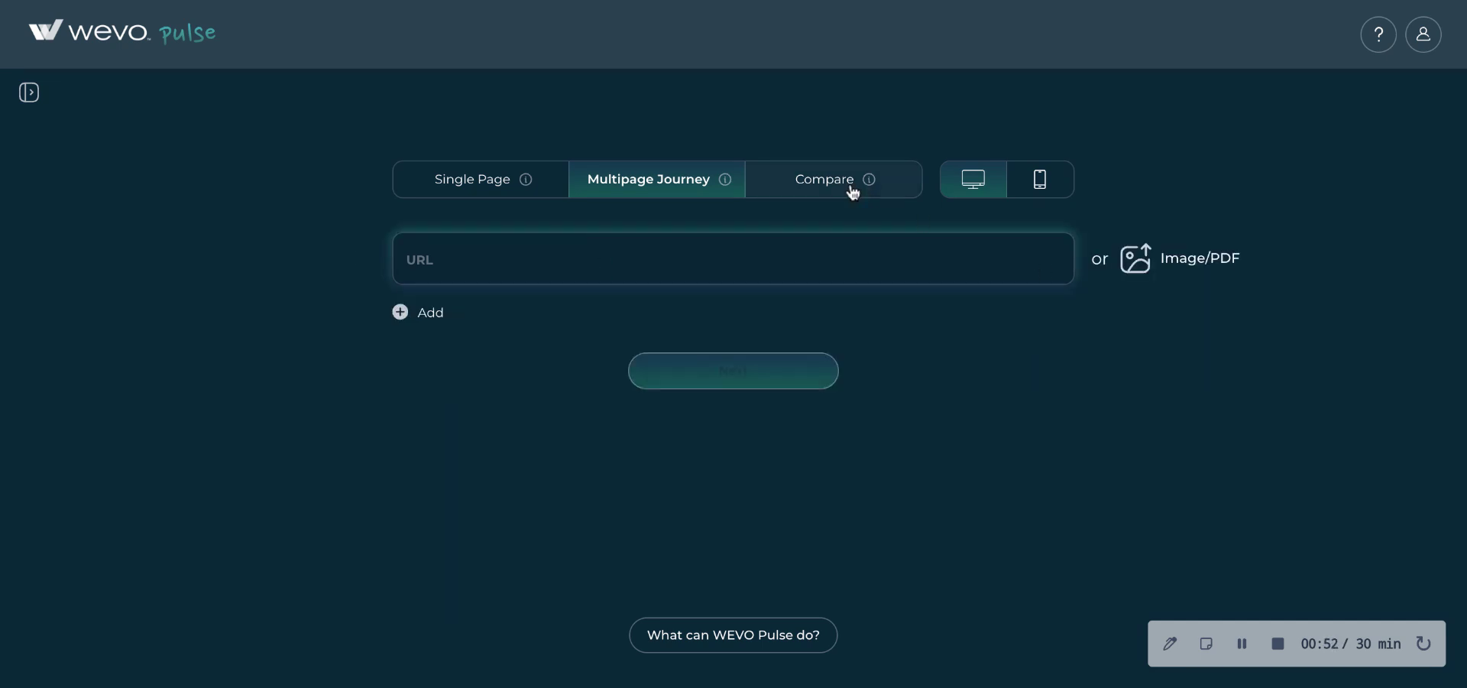
# - View the Compare mode's list of existing Pulses and return to Single Page mode
pyautogui.click(899, 188)
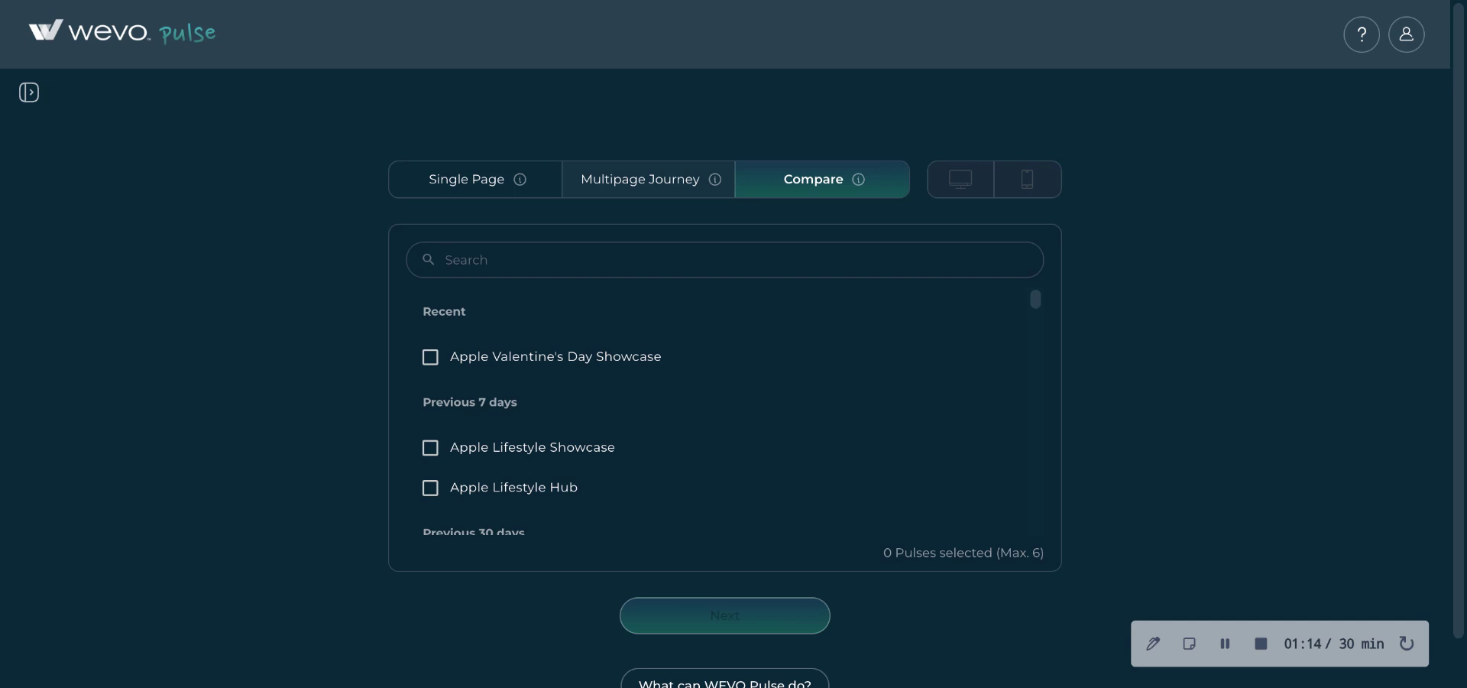
pyautogui.click(585, 191)
pyautogui.click(550, 186)
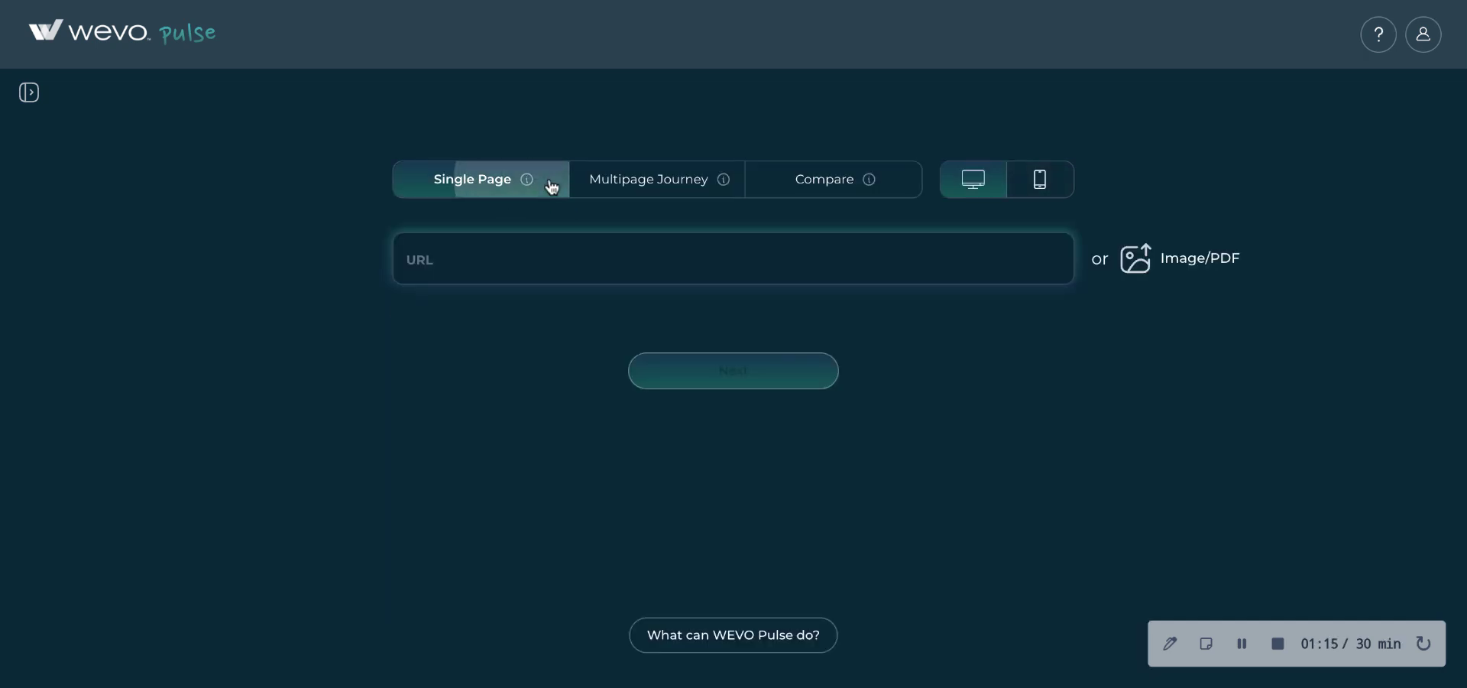
# - Look at the mobile and desktop options and the image/PDF upload area, and return to URL entry
pyautogui.click(1051, 182)
pyautogui.click(995, 182)
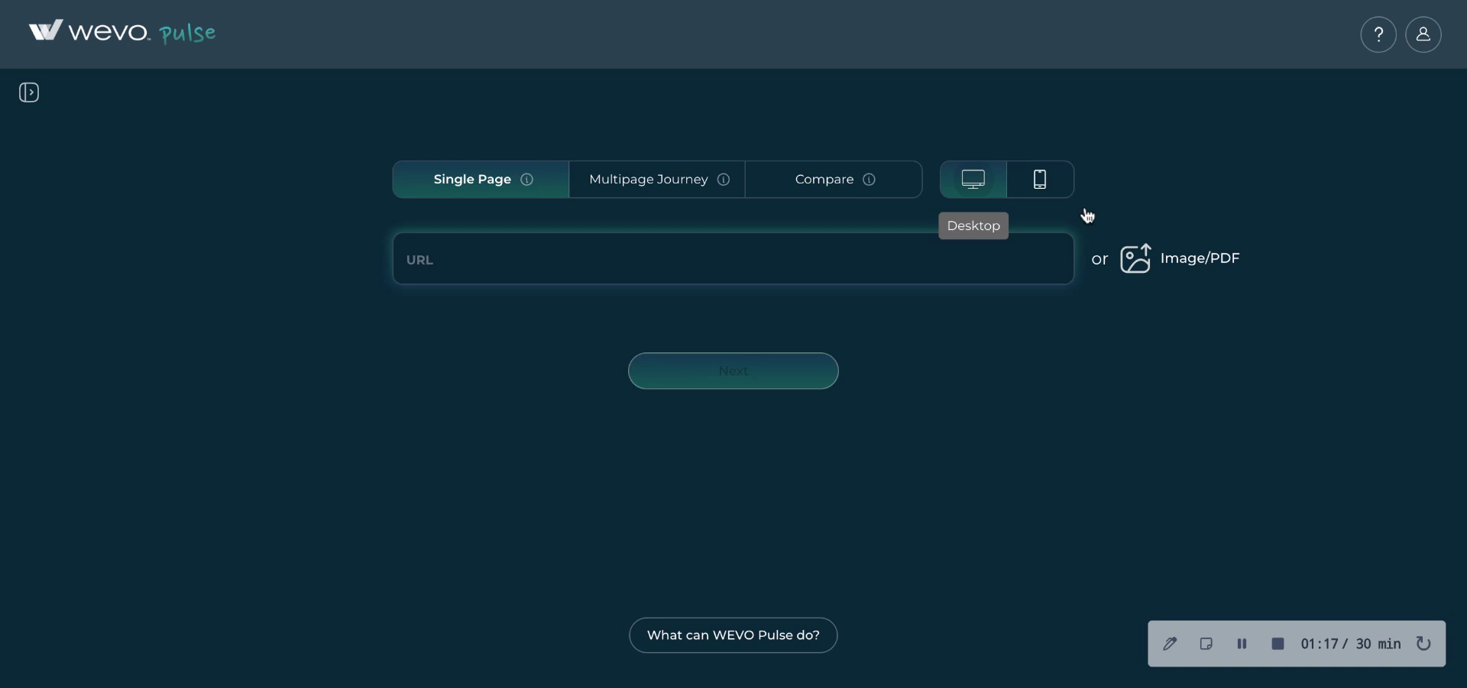
pyautogui.click(1211, 263)
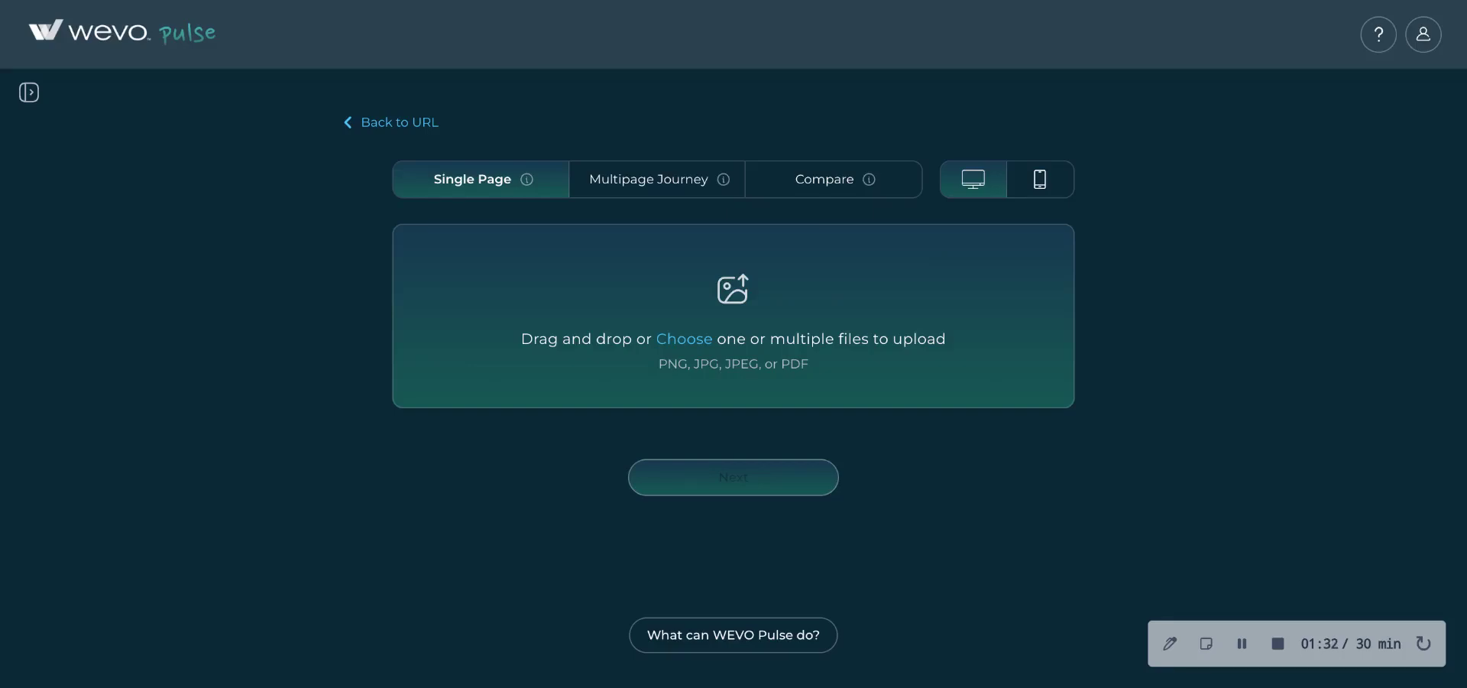
pyautogui.click(422, 124)
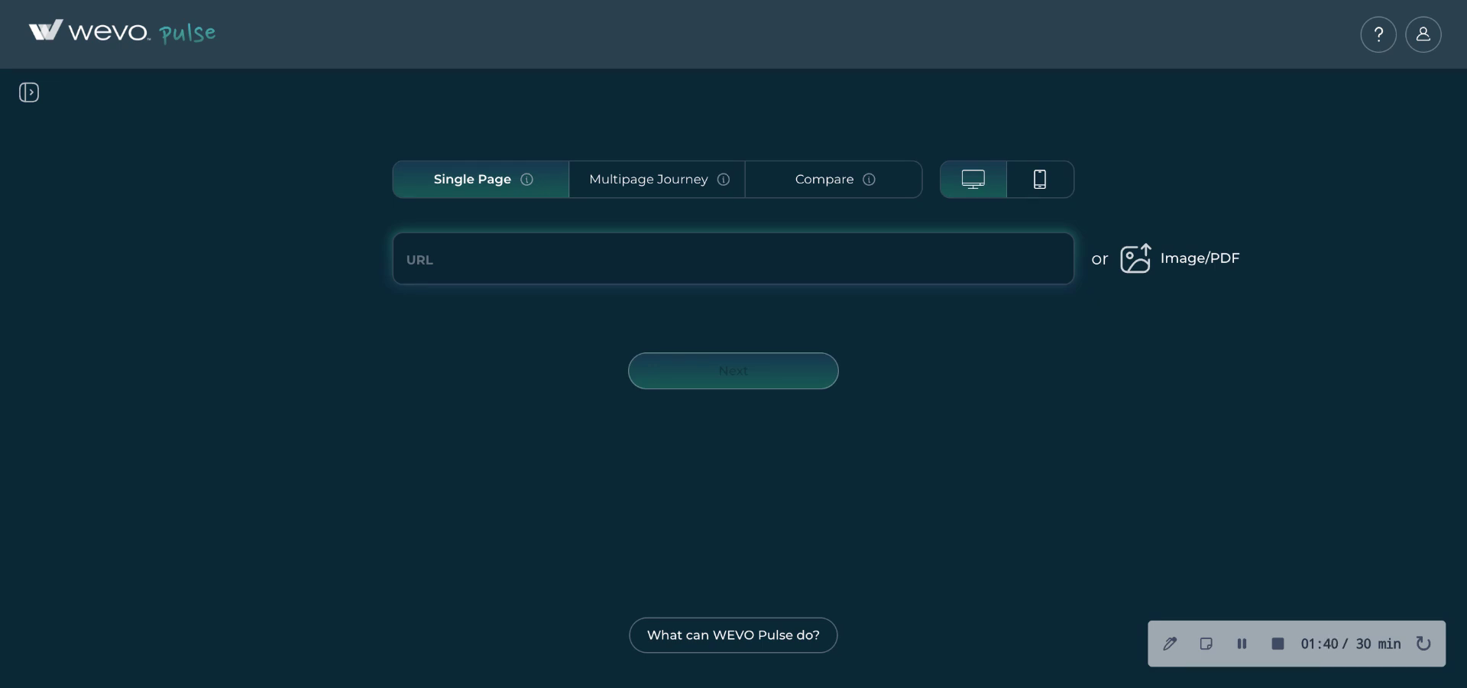
# - Enter apple.com as the single-page URL, and open the most recent Untitled Pulse from the history
pyautogui.click(30, 96)
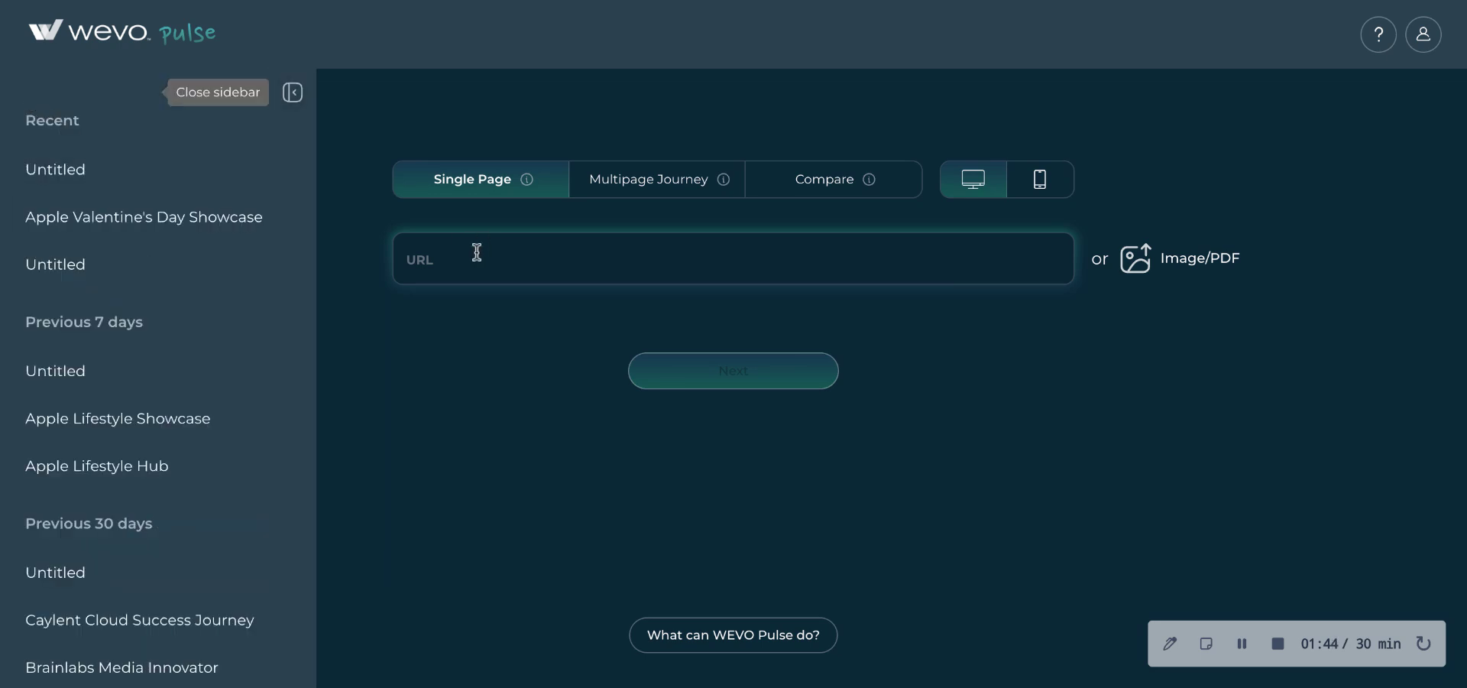
pyautogui.click(475, 252)
pyautogui.write('apple.com')
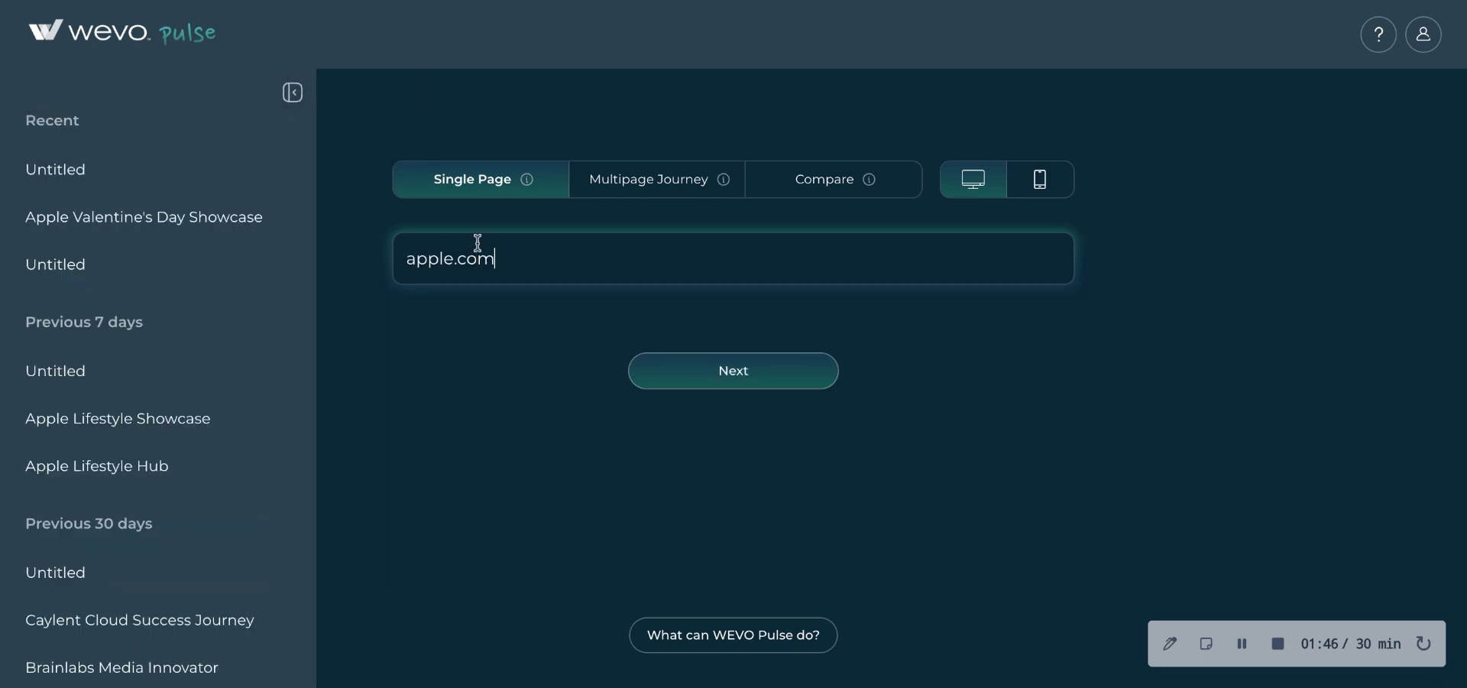
pyautogui.click(160, 170)
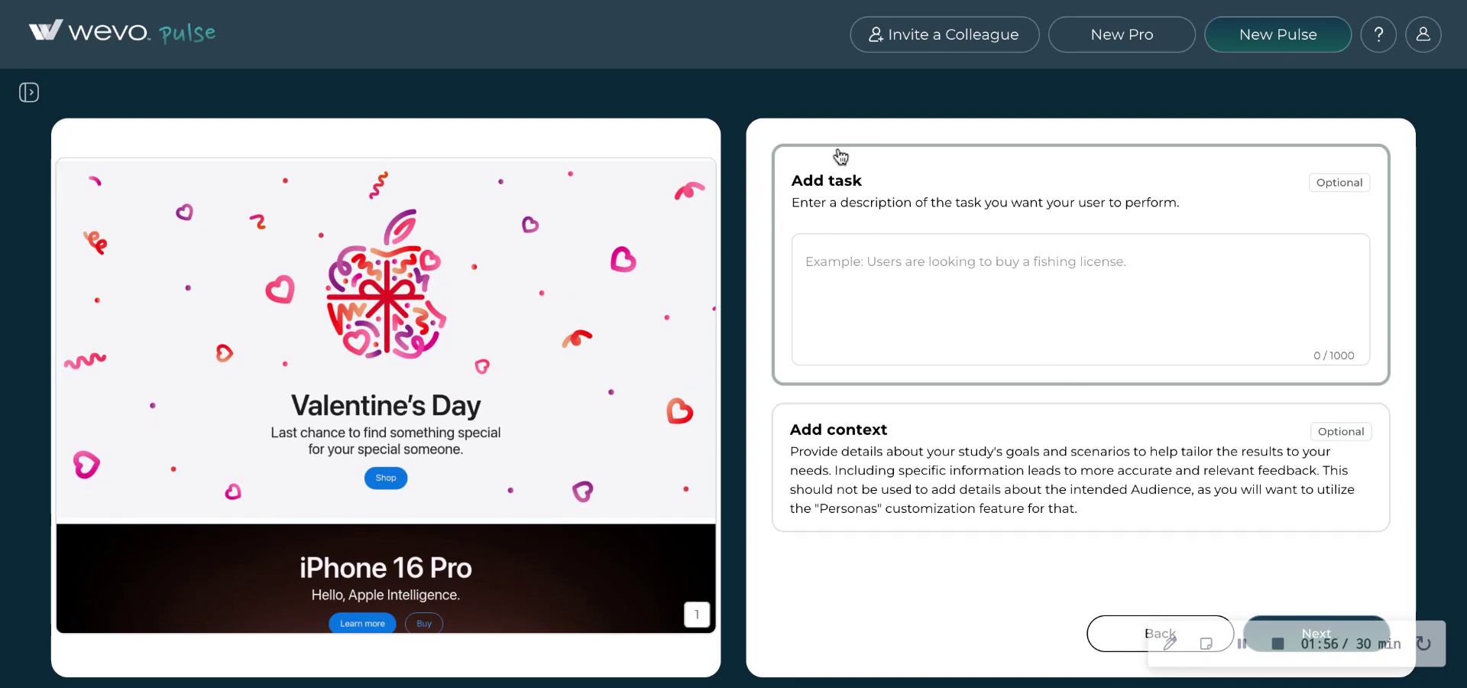
# - Examine the optional task and context description fields of the untitled Pulse
pyautogui.click(1213, 257)
pyautogui.click(1168, 510)
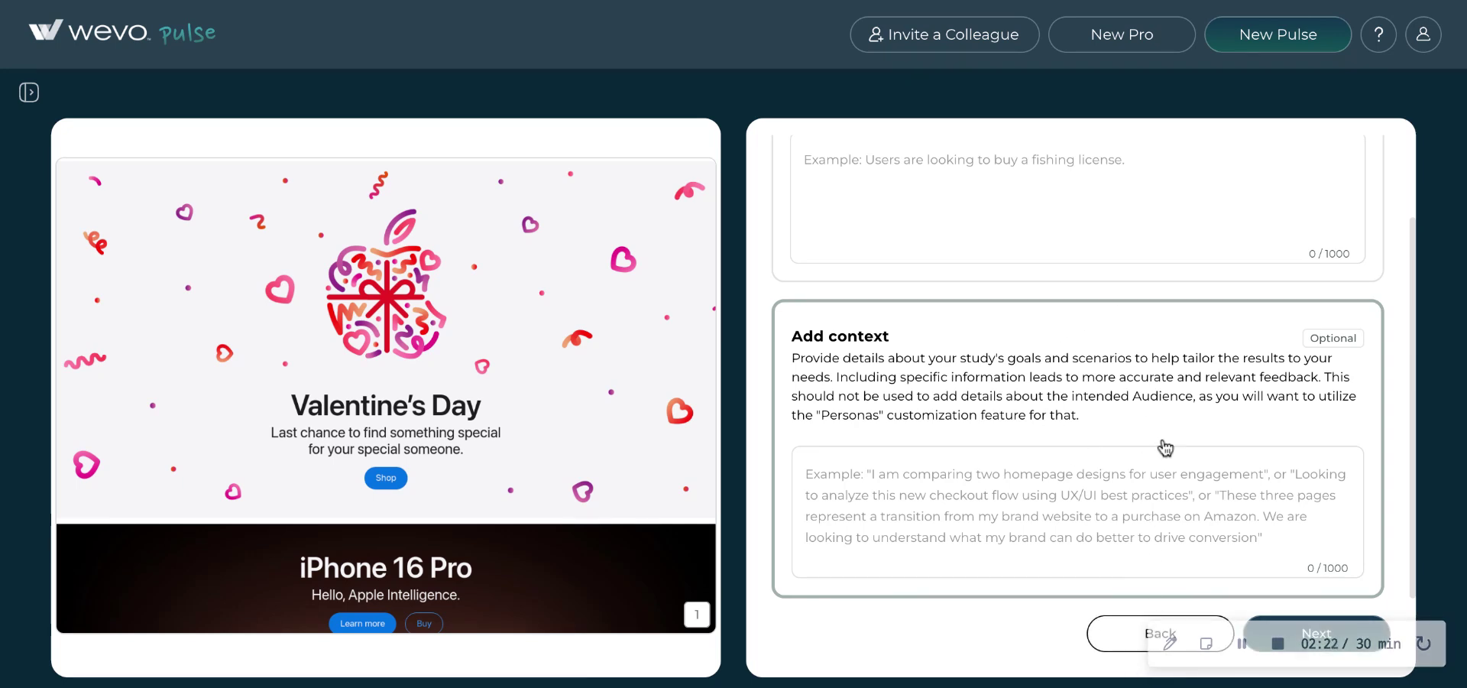
pyautogui.scroll(2, 1111, 327)
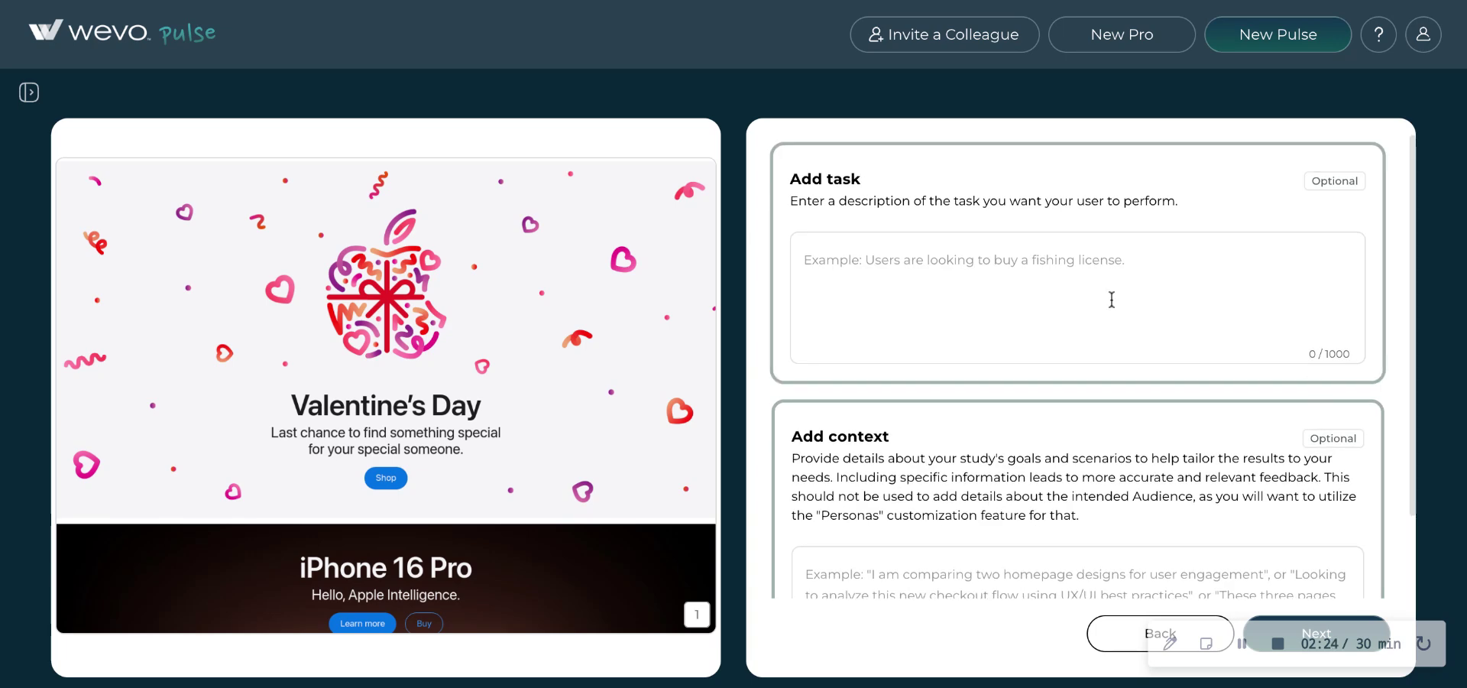
# - Open the Apple Lifestyle Hub Pulse from the history and collapse the history list
pyautogui.click(29, 95)
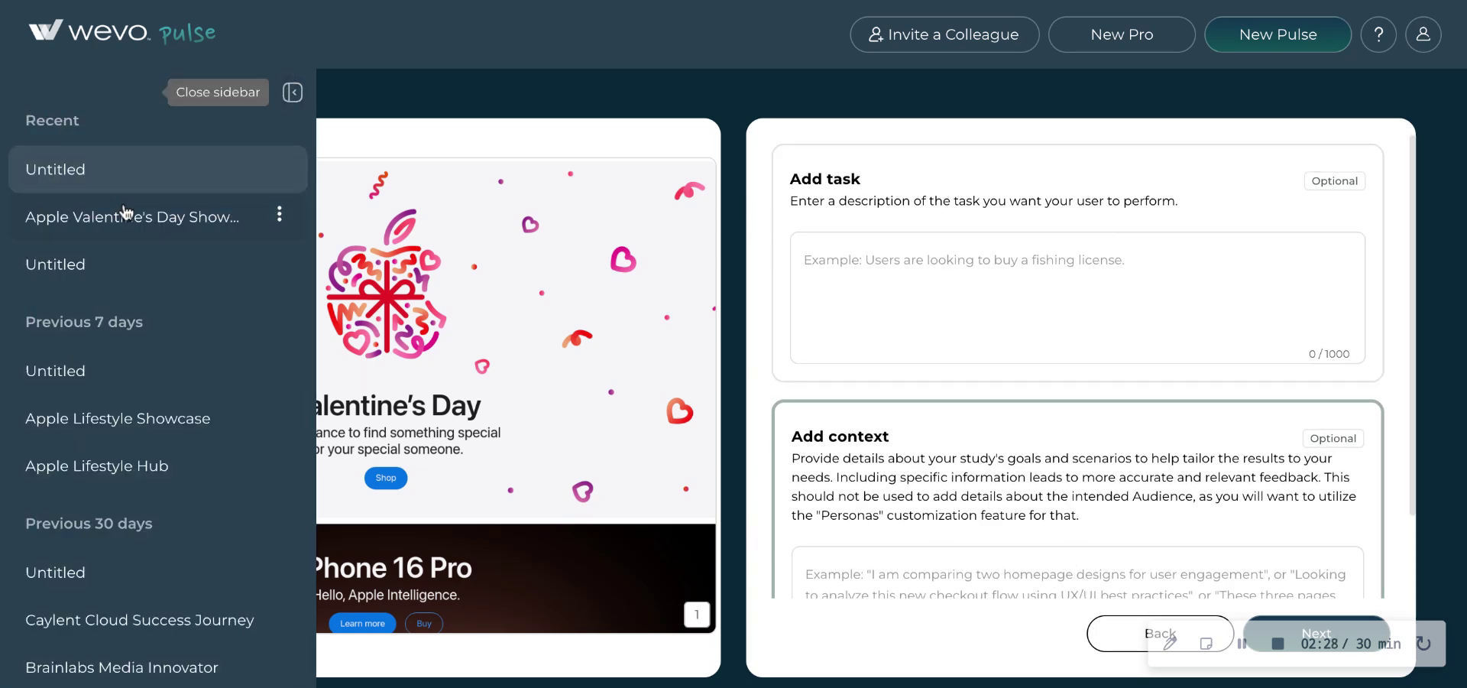
pyautogui.click(192, 462)
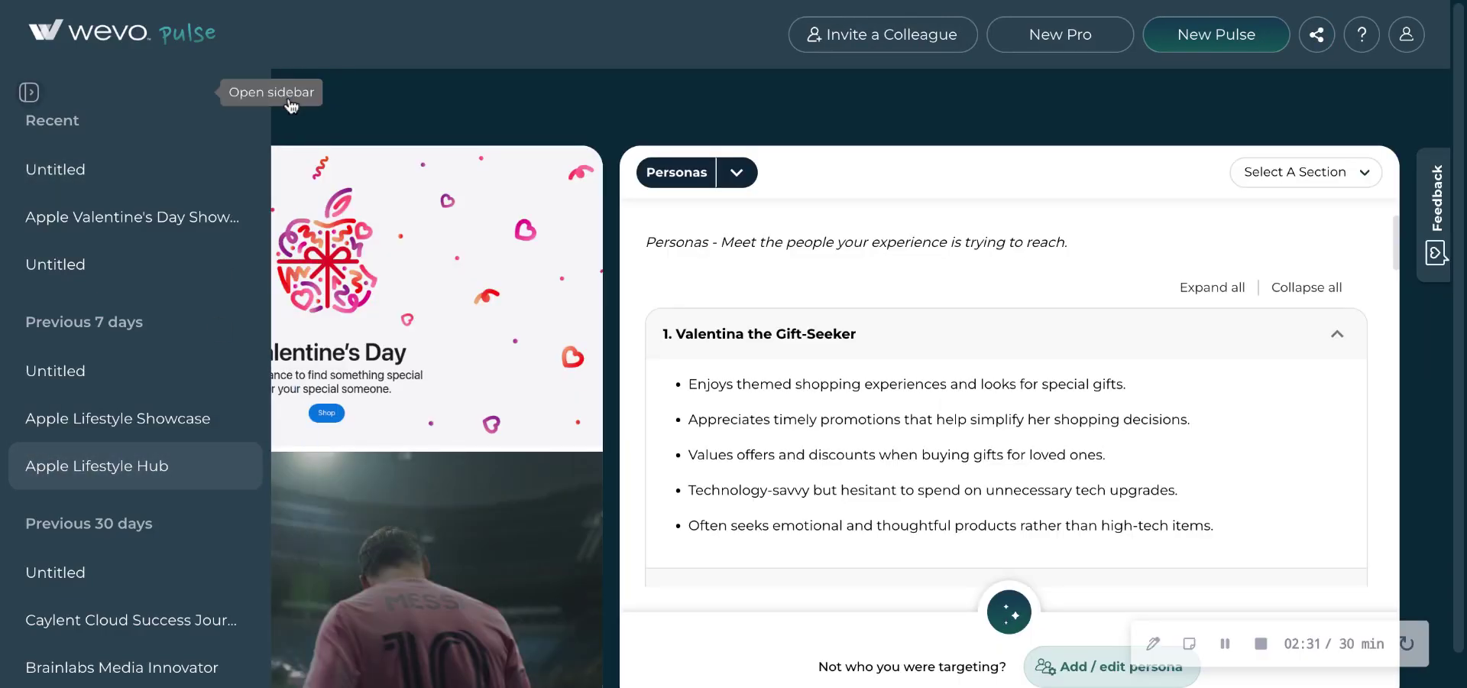
pyautogui.click(292, 93)
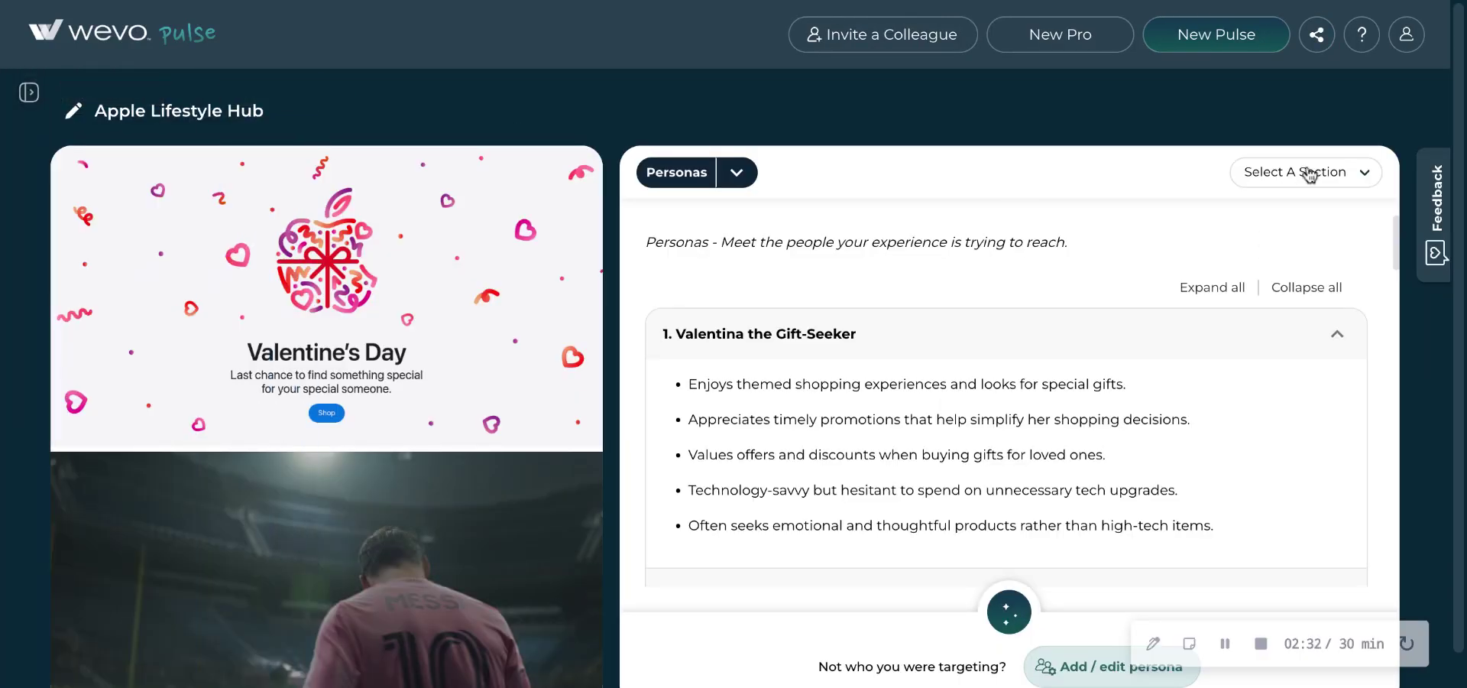
# - Check the report's section list and look through the captured Apple page from start to end
pyautogui.click(1334, 173)
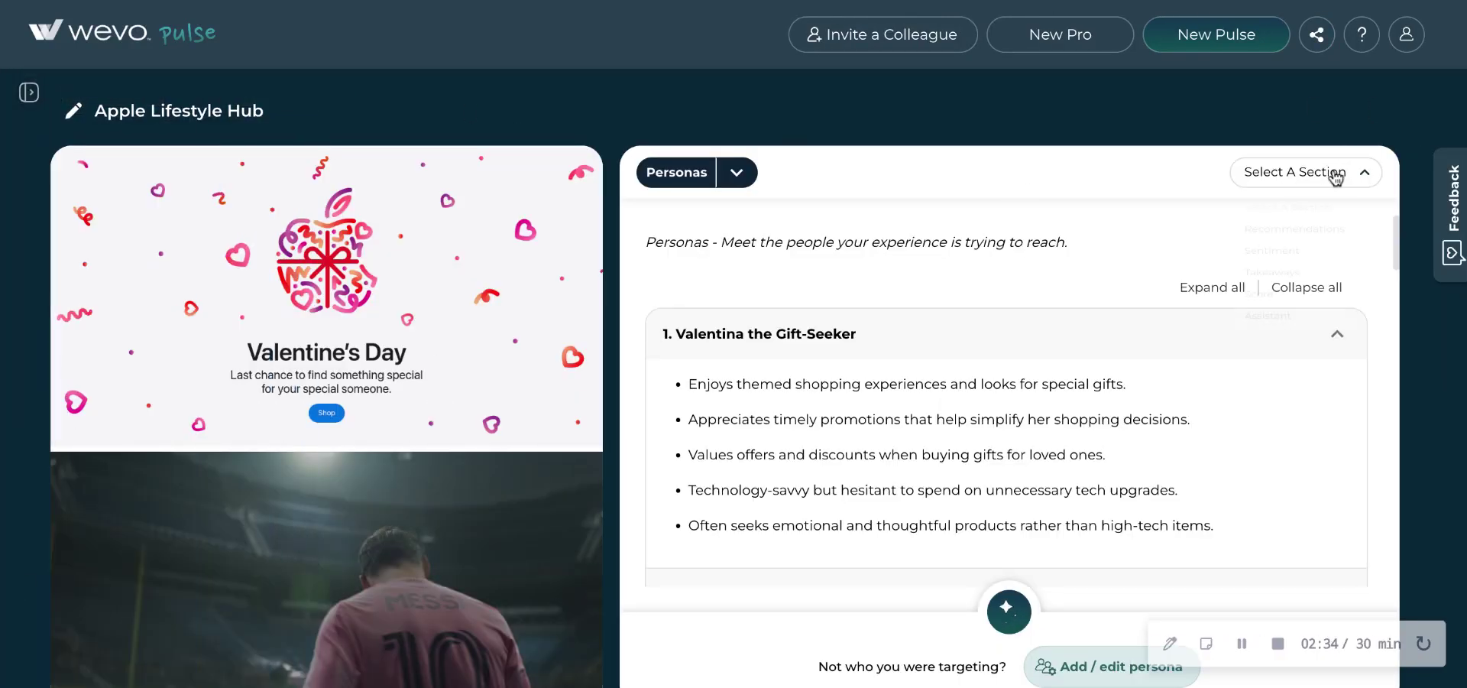
pyautogui.click(1333, 173)
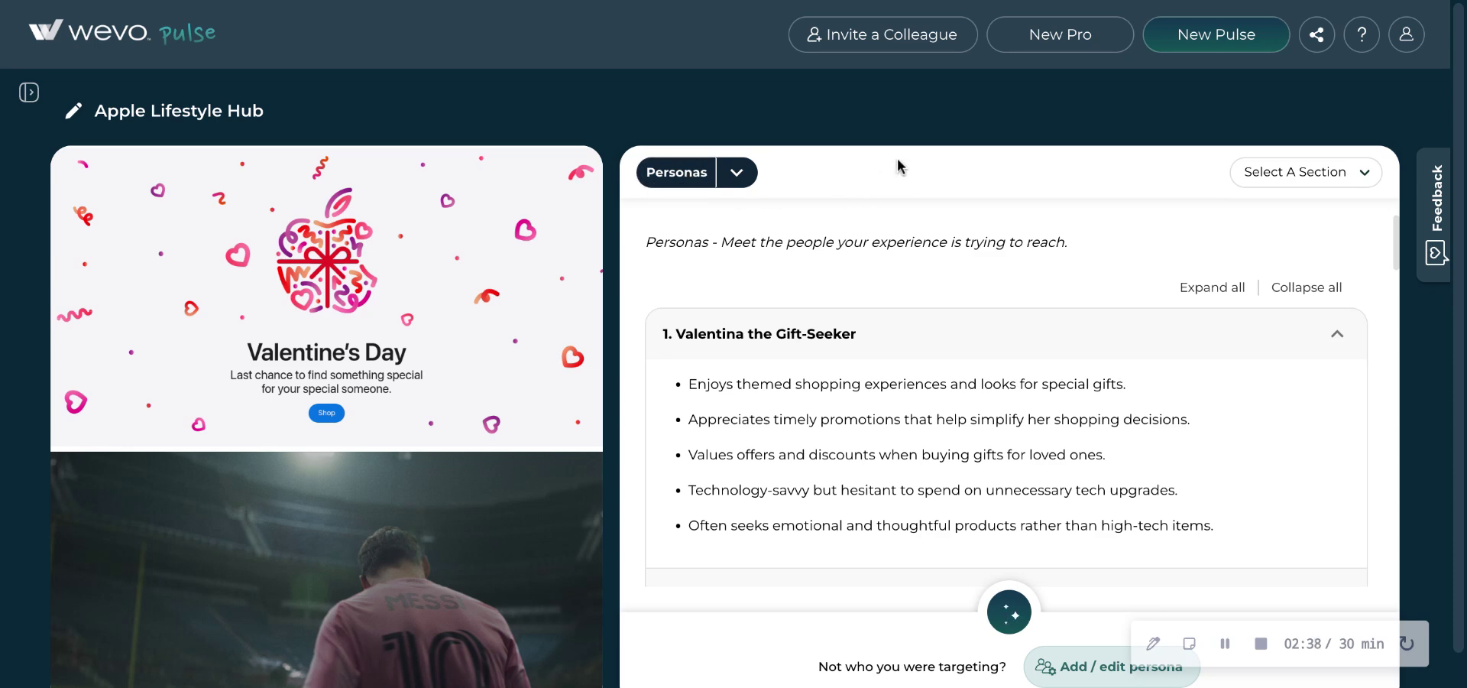
pyautogui.scroll(-20, 423, 382)
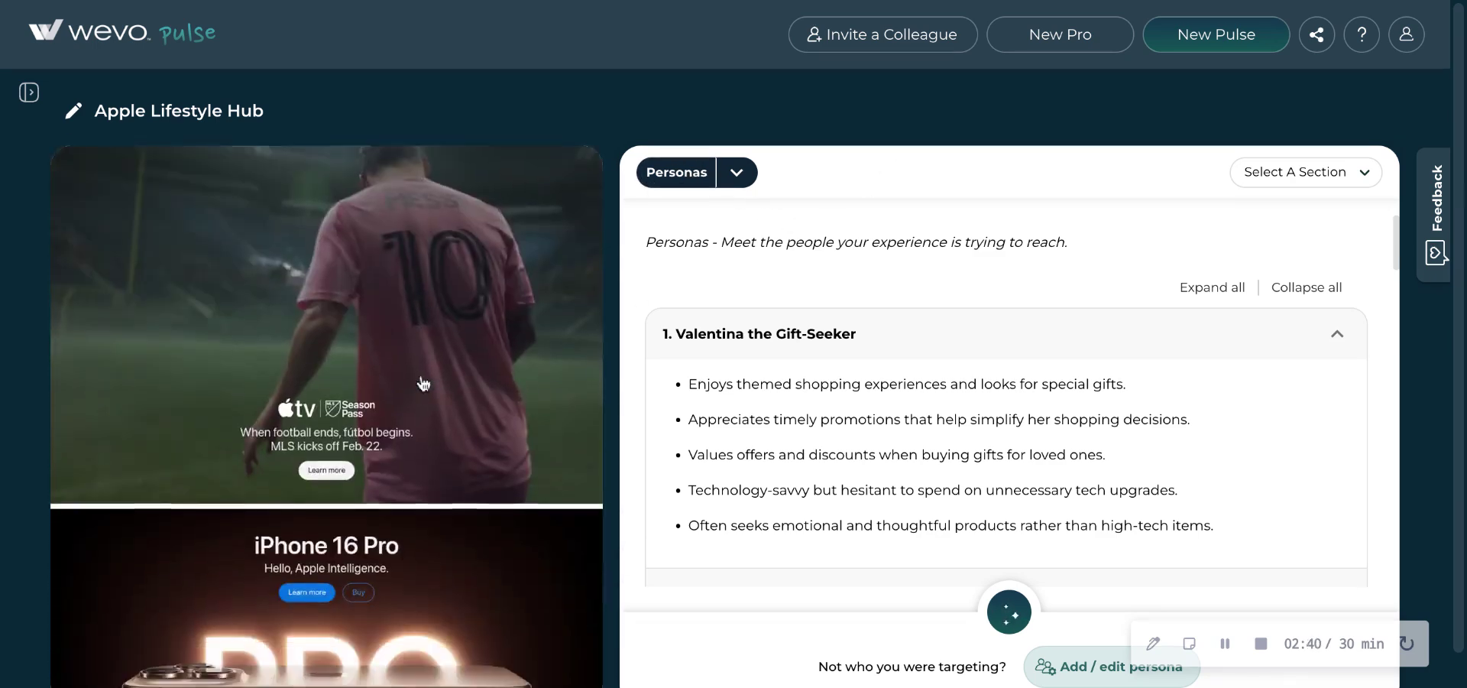
pyautogui.scroll(20, 423, 382)
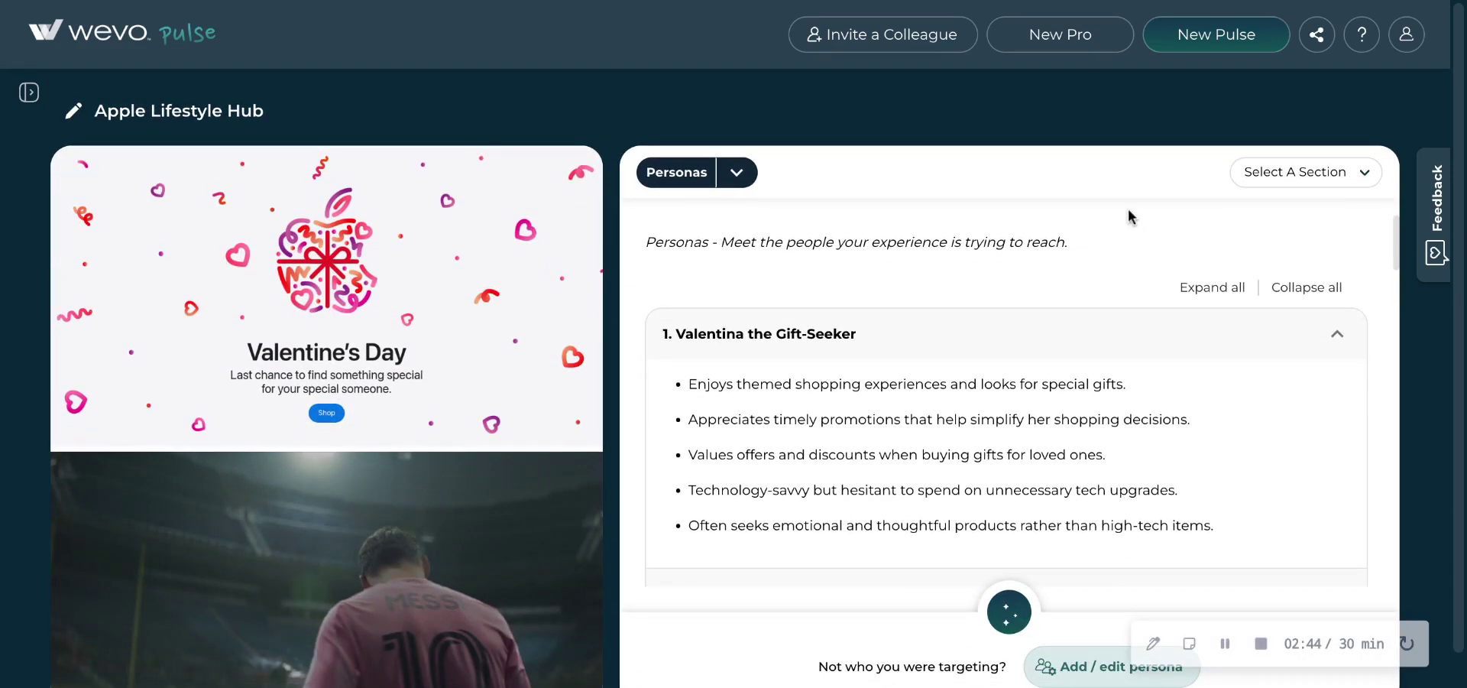
# - Read the Valentina the Gift-Seeker persona and expand her goal
pyautogui.scroll(-2, 1085, 236)
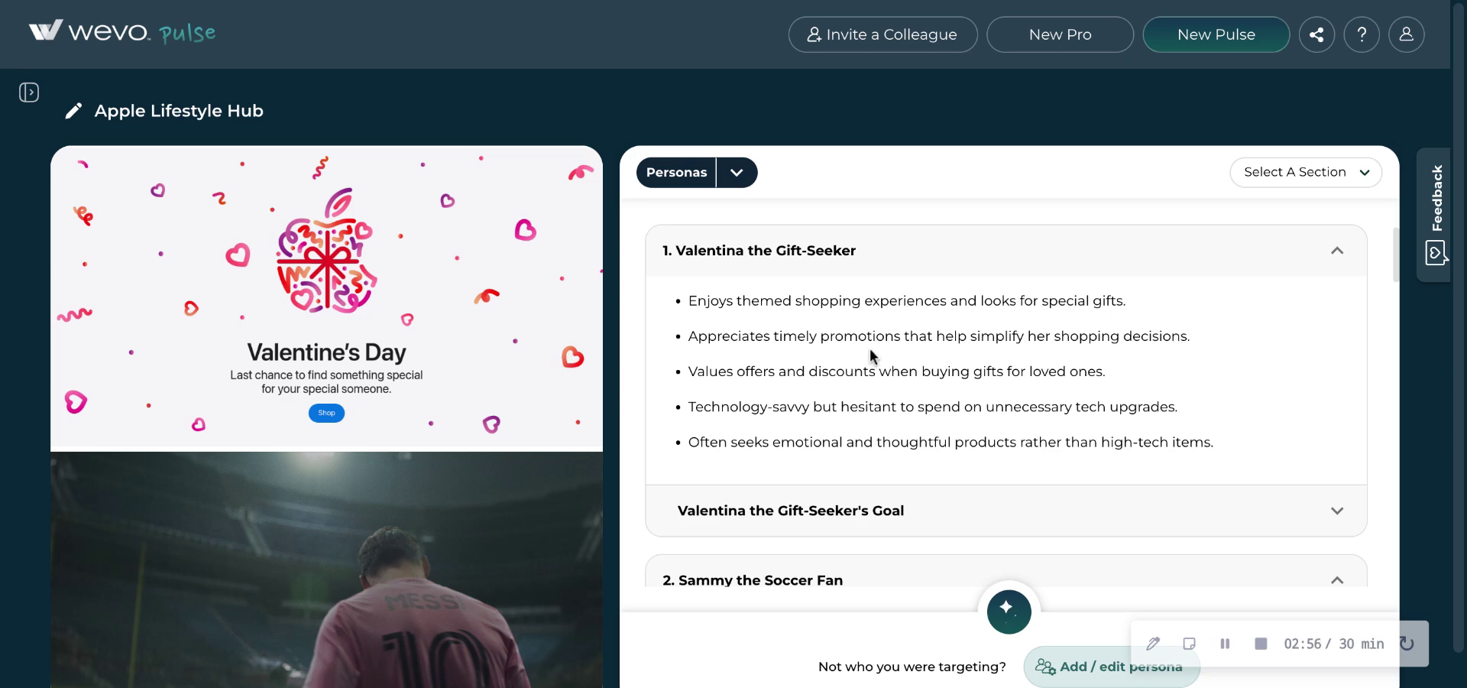
pyautogui.scroll(-1, 856, 365)
pyautogui.scroll(-3, 885, 354)
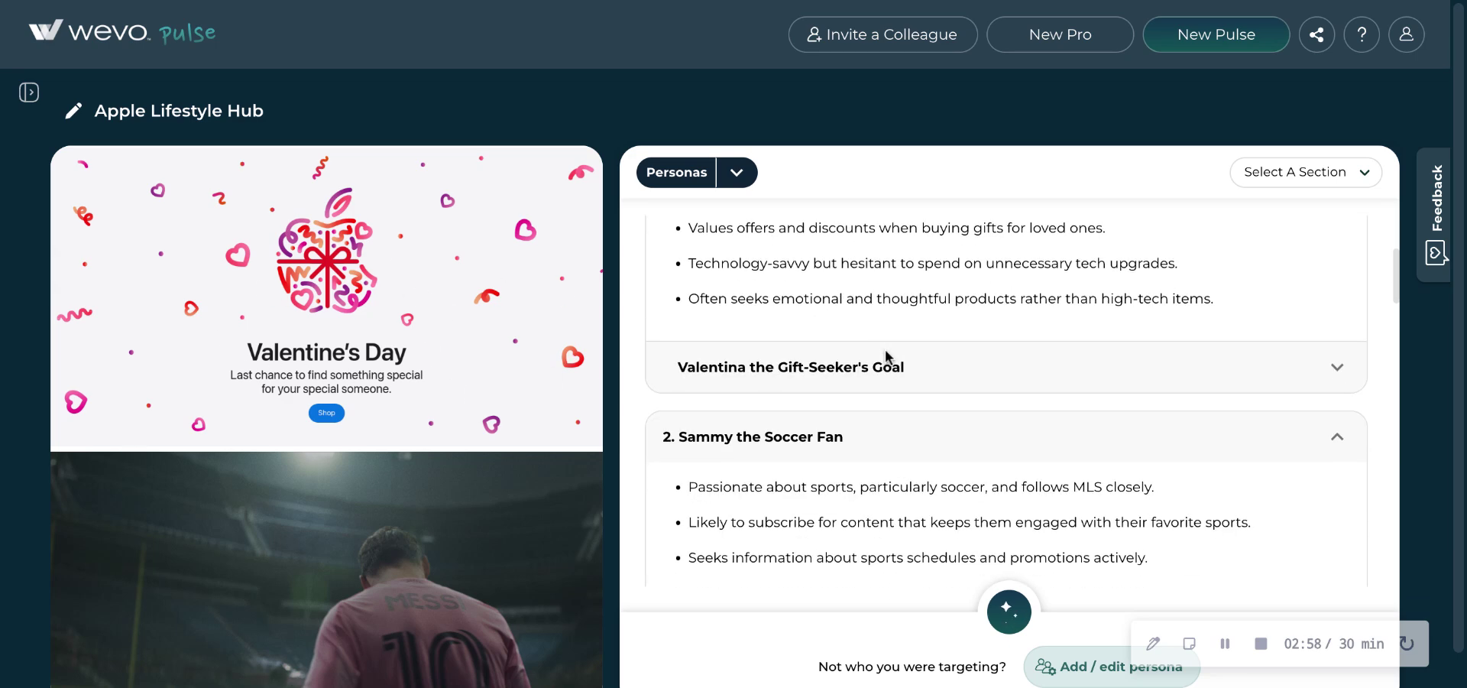
pyautogui.click(1337, 368)
pyautogui.scroll(-1, 1264, 271)
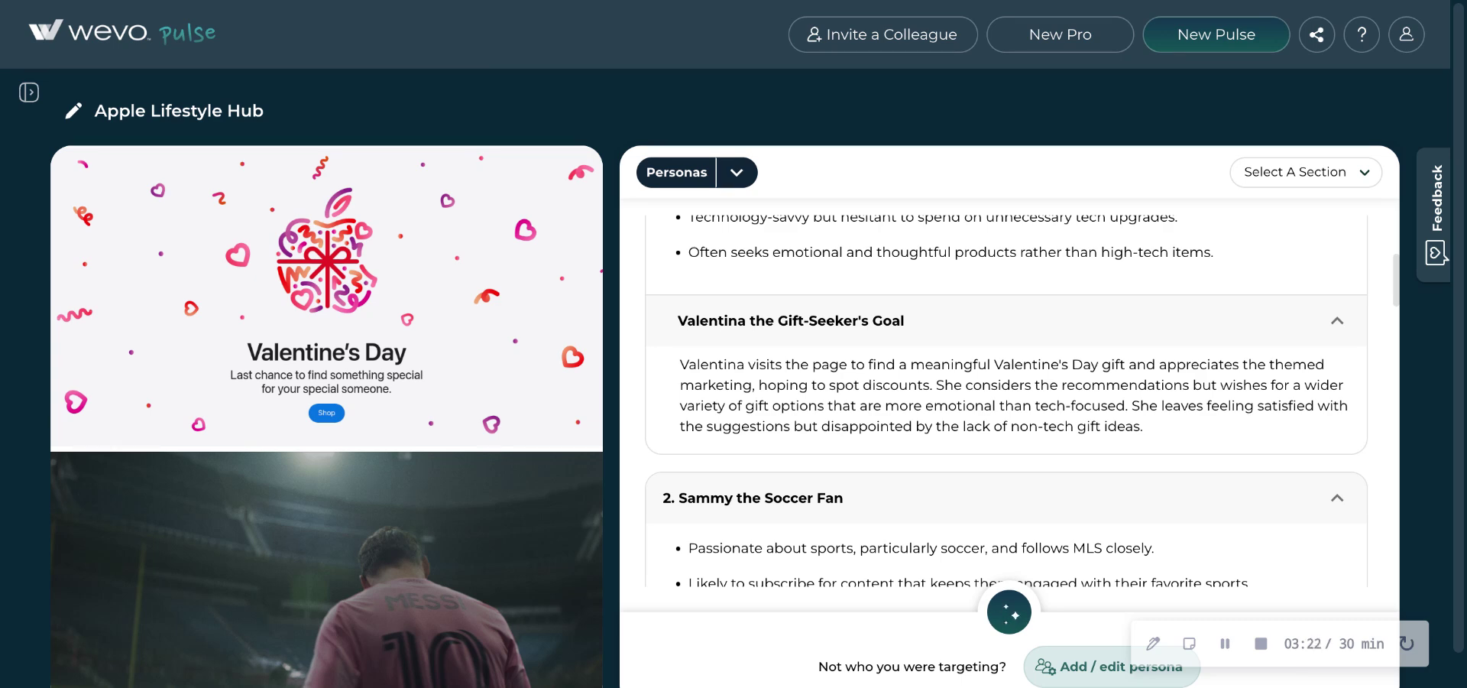
# - Read through the remaining personas from Sammy the Soccer Fan onward and return to the start of the list
pyautogui.scroll(-6, 1007, 400)
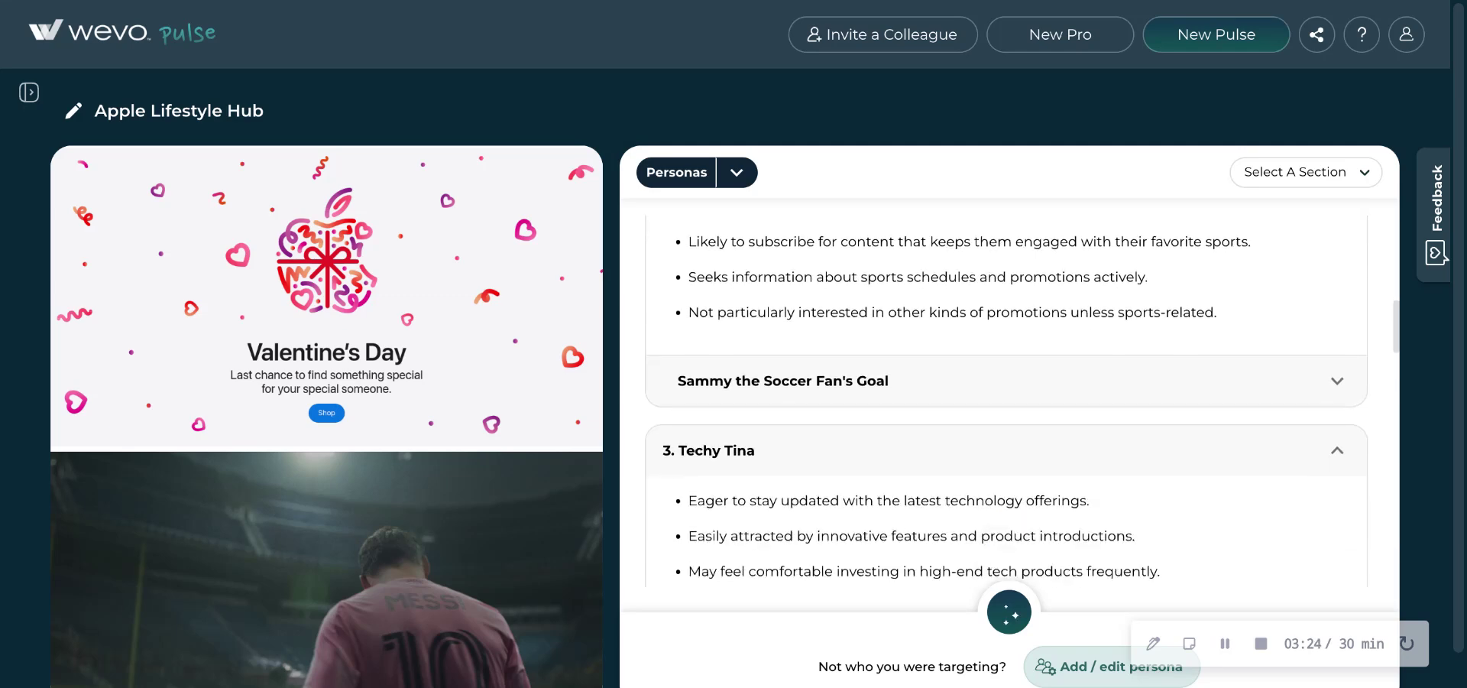
pyautogui.scroll(-1, 772, 327)
pyautogui.scroll(-2, 772, 327)
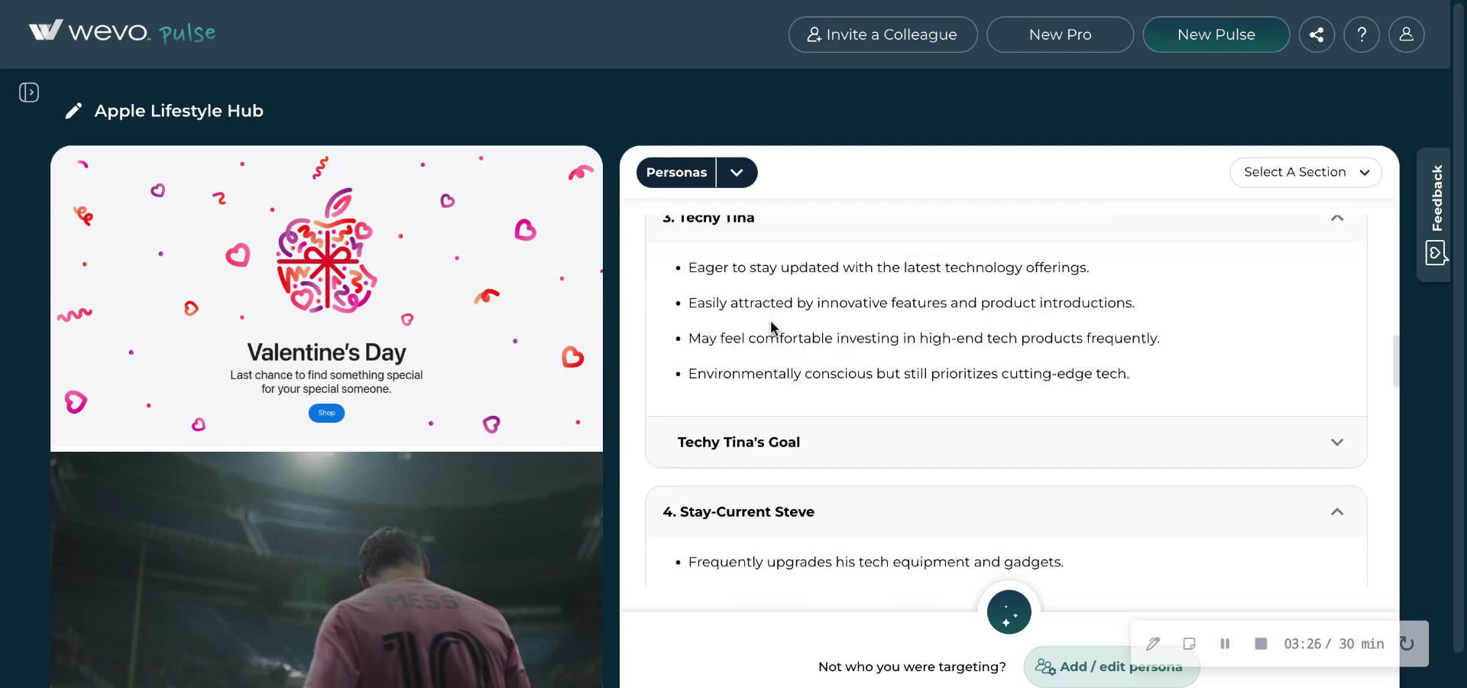
pyautogui.scroll(-3, 772, 327)
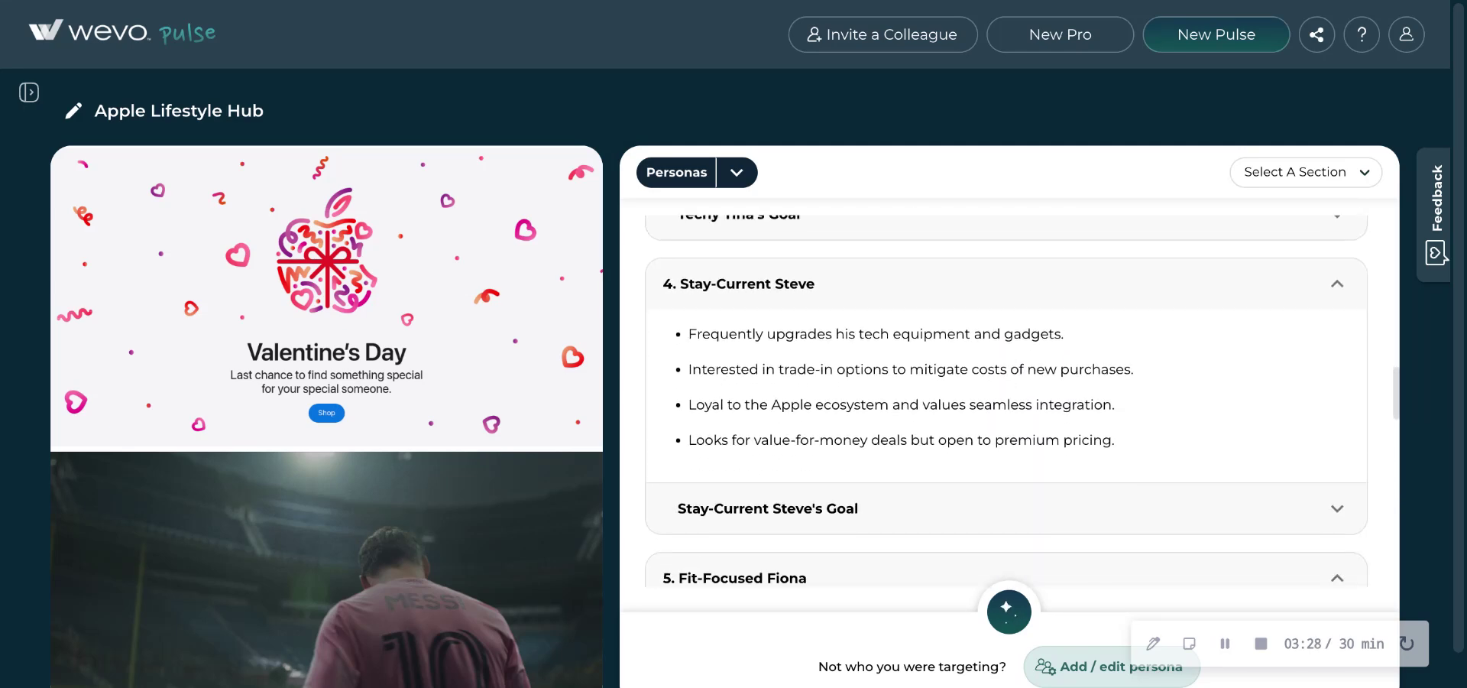
pyautogui.scroll(-7, 813, 324)
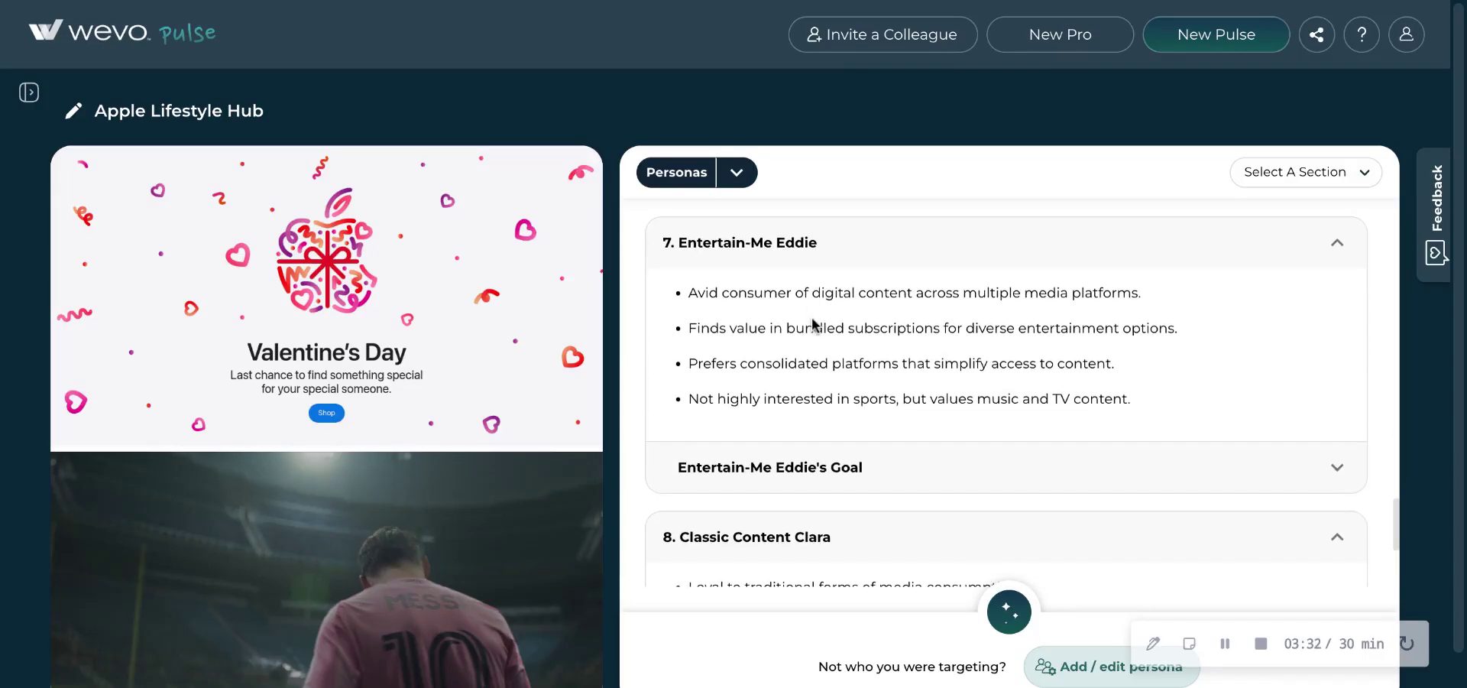
pyautogui.scroll(-3, 816, 325)
pyautogui.scroll(20, 816, 325)
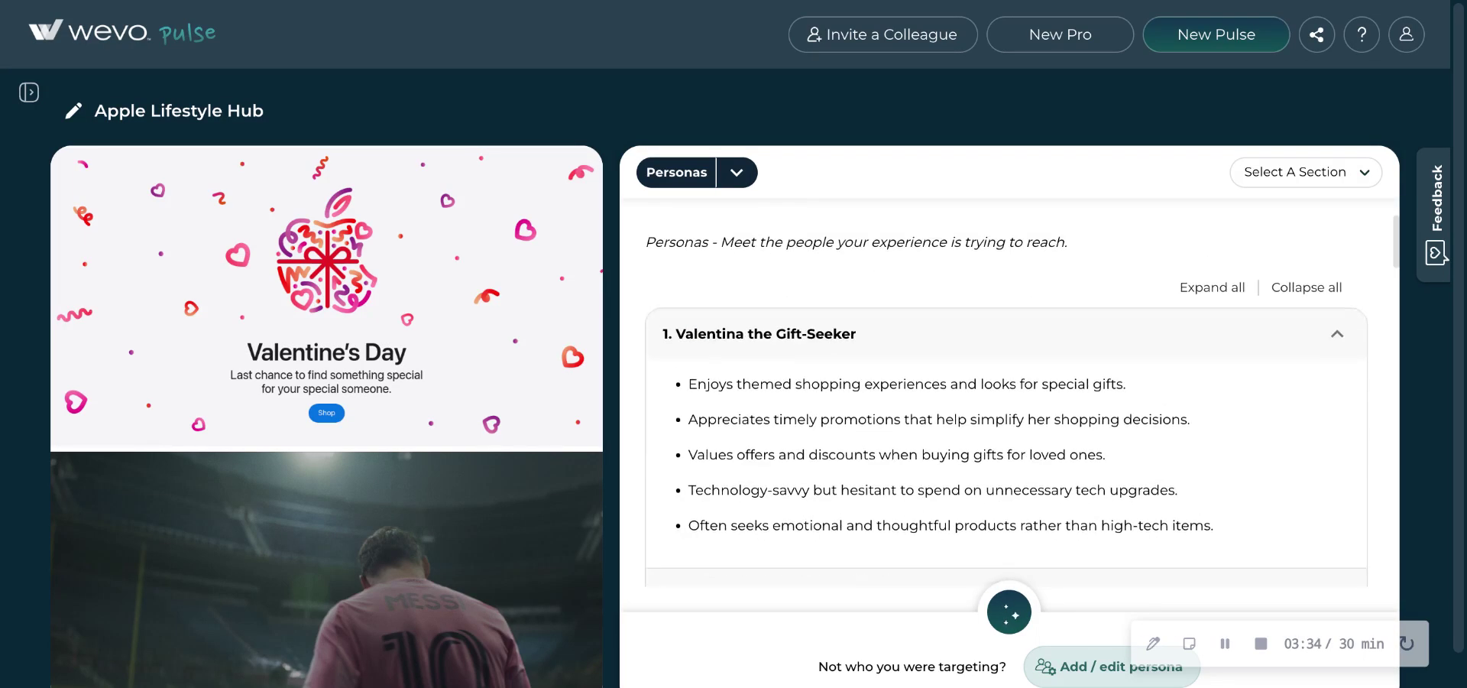
# - Try to edit the proposed persona description by deleting everything except Valentina the Gift-Seeker, and cancel the edit
pyautogui.click(1101, 667)
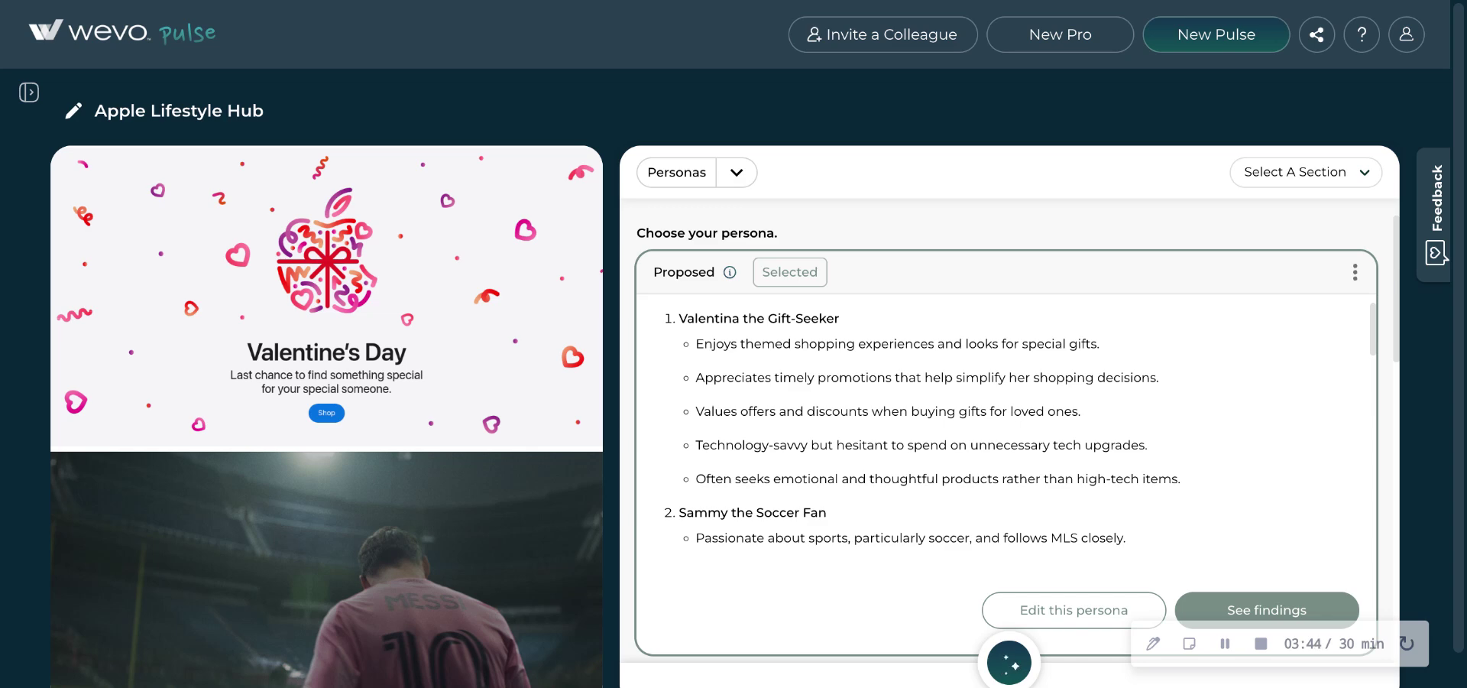
pyautogui.click(1073, 610)
pyautogui.click(665, 468)
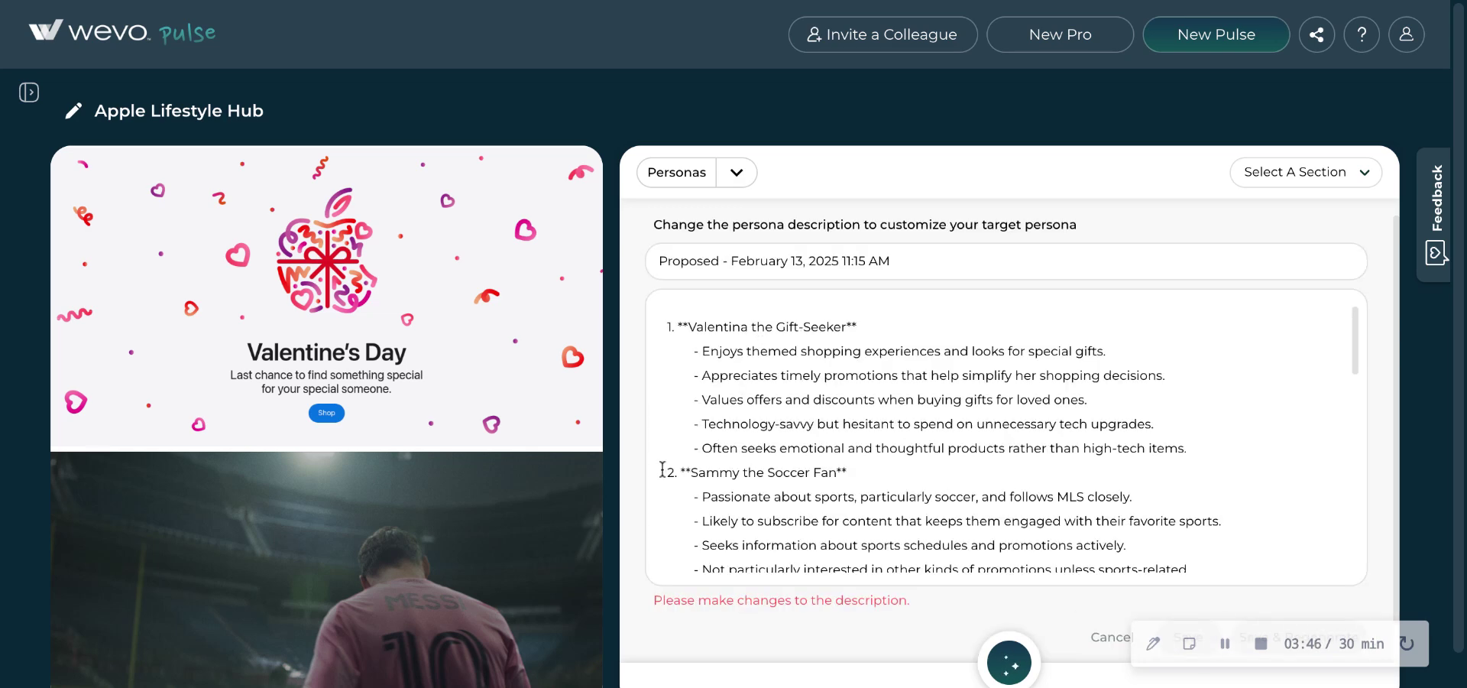
pyautogui.hotkey('ctrl', 'shift', 'End')
pyautogui.press('BackSpace')
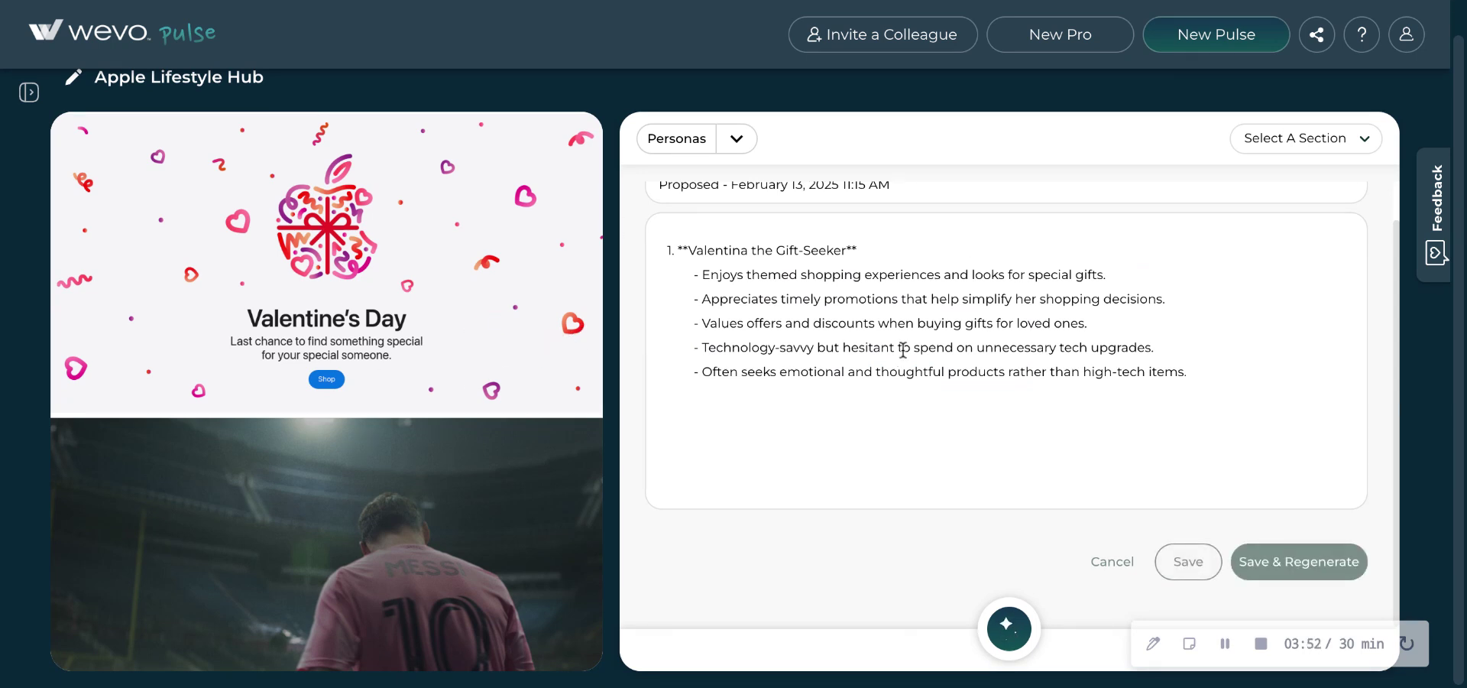
pyautogui.click(1208, 372)
pyautogui.click(1124, 564)
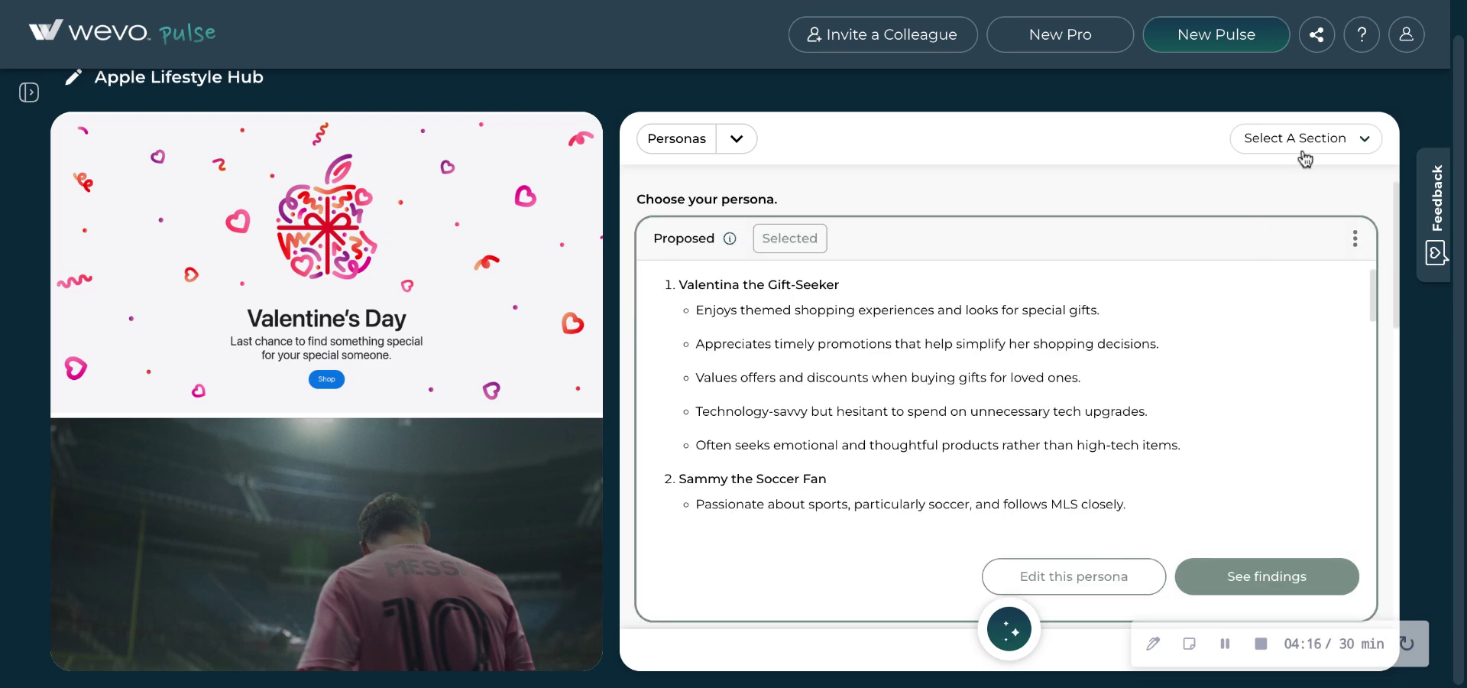
# - Show the report's Takeaways section and read it from Customer Experience through Credibility, returning to its start
pyautogui.click(1380, 138)
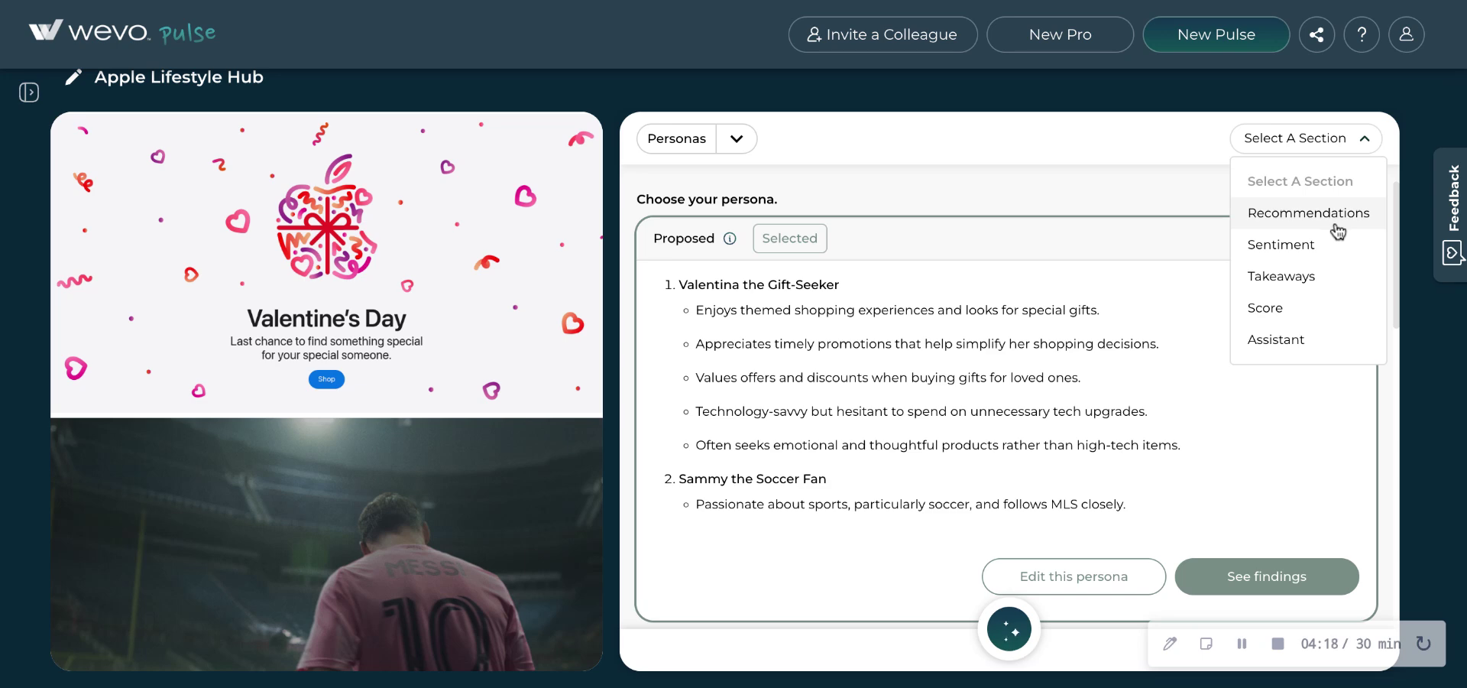
pyautogui.click(1336, 281)
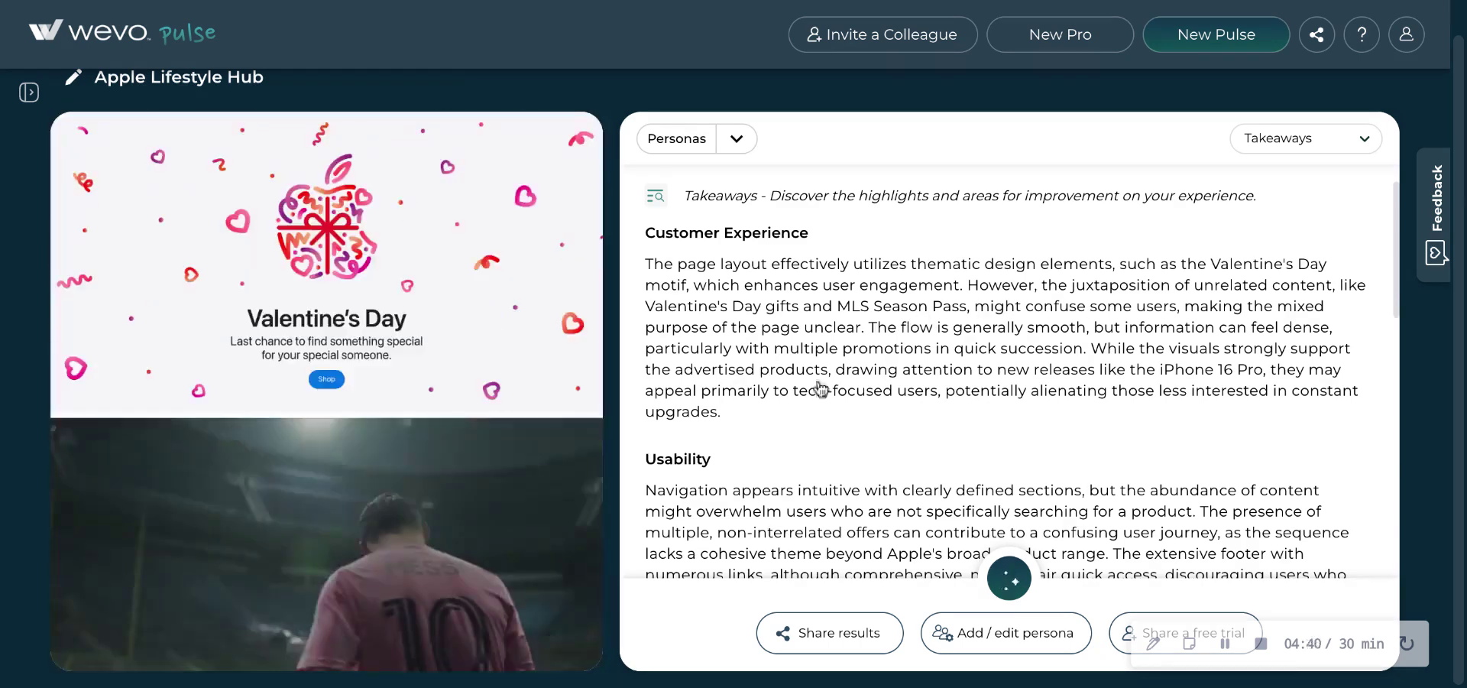
pyautogui.scroll(-10, 1029, 412)
pyautogui.scroll(10, 1028, 412)
pyautogui.scroll(-10, 1029, 416)
pyautogui.scroll(3, 875, 295)
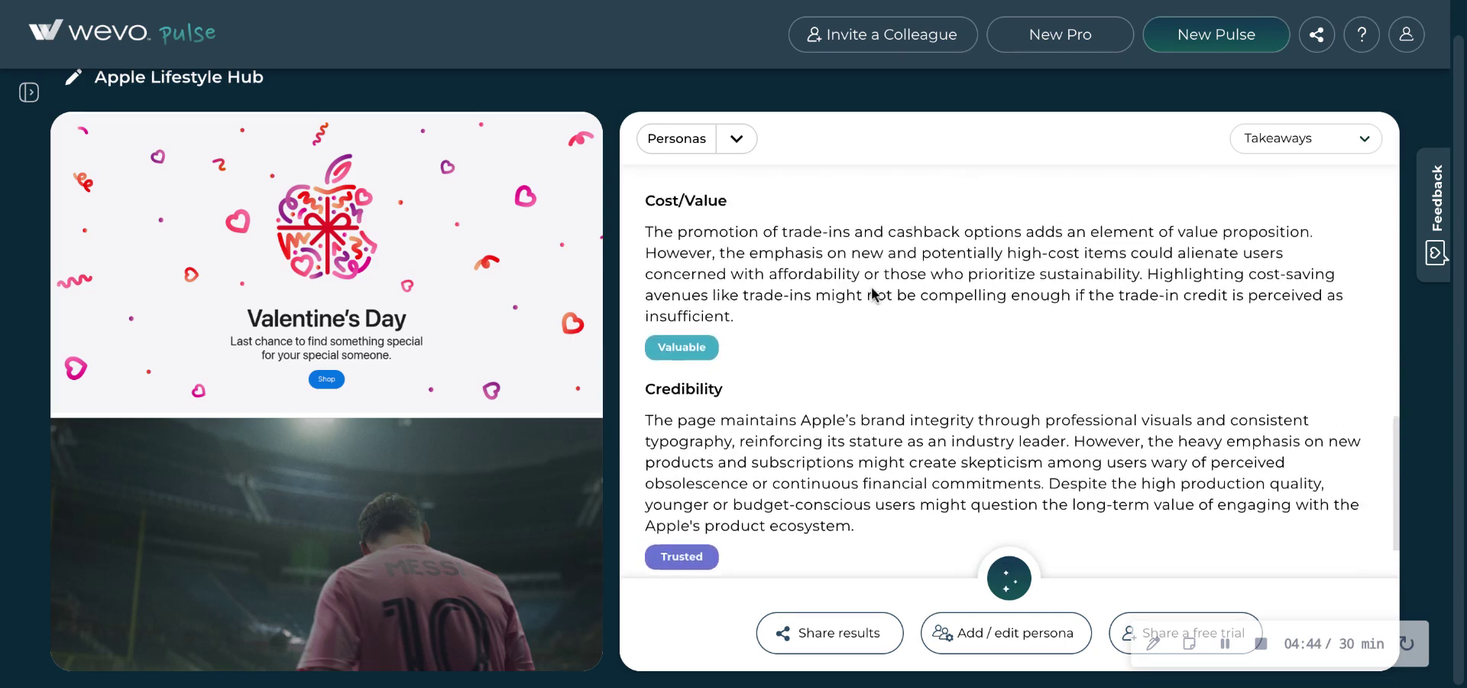
pyautogui.scroll(7, 874, 295)
# - Show the Sentiment section and inspect the comments tied to the Valentine's Day "Last chance to find something special" and "iPhone 16 Pro" highlights
pyautogui.click(1326, 140)
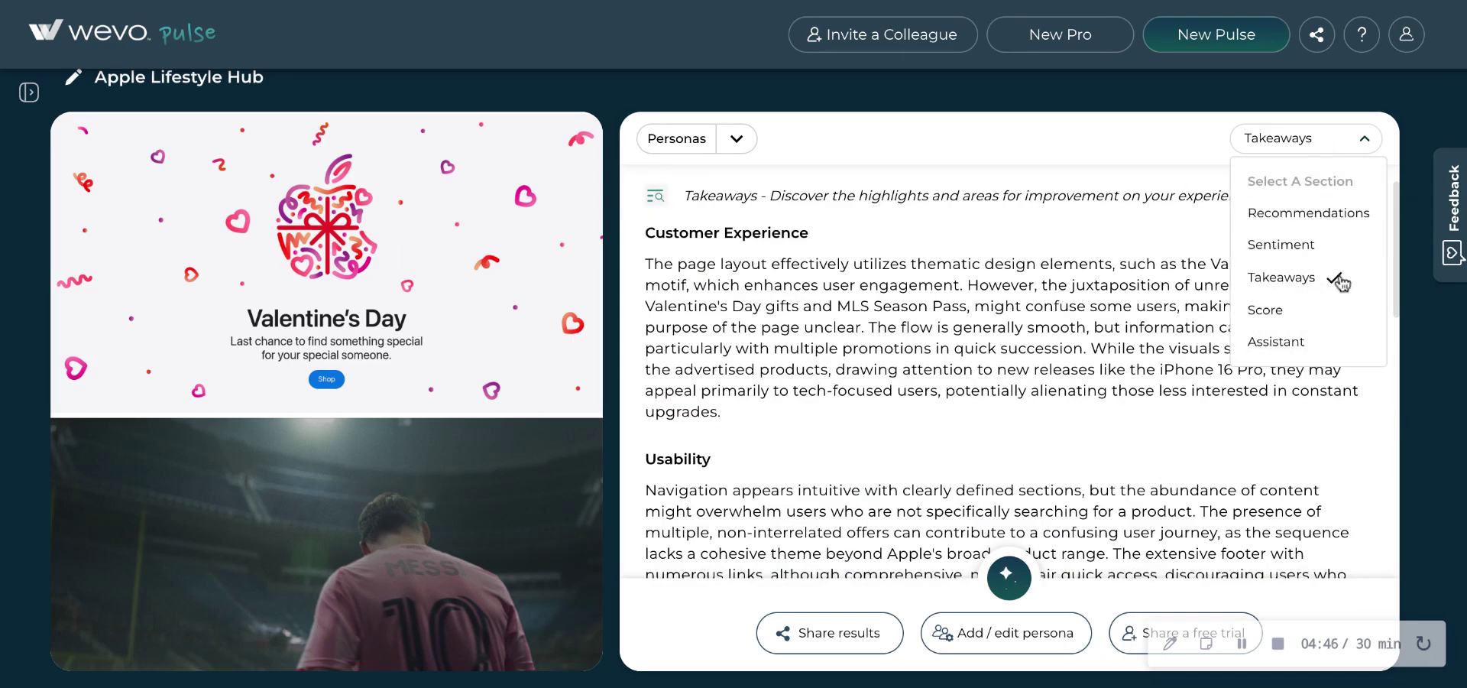
pyautogui.click(1345, 251)
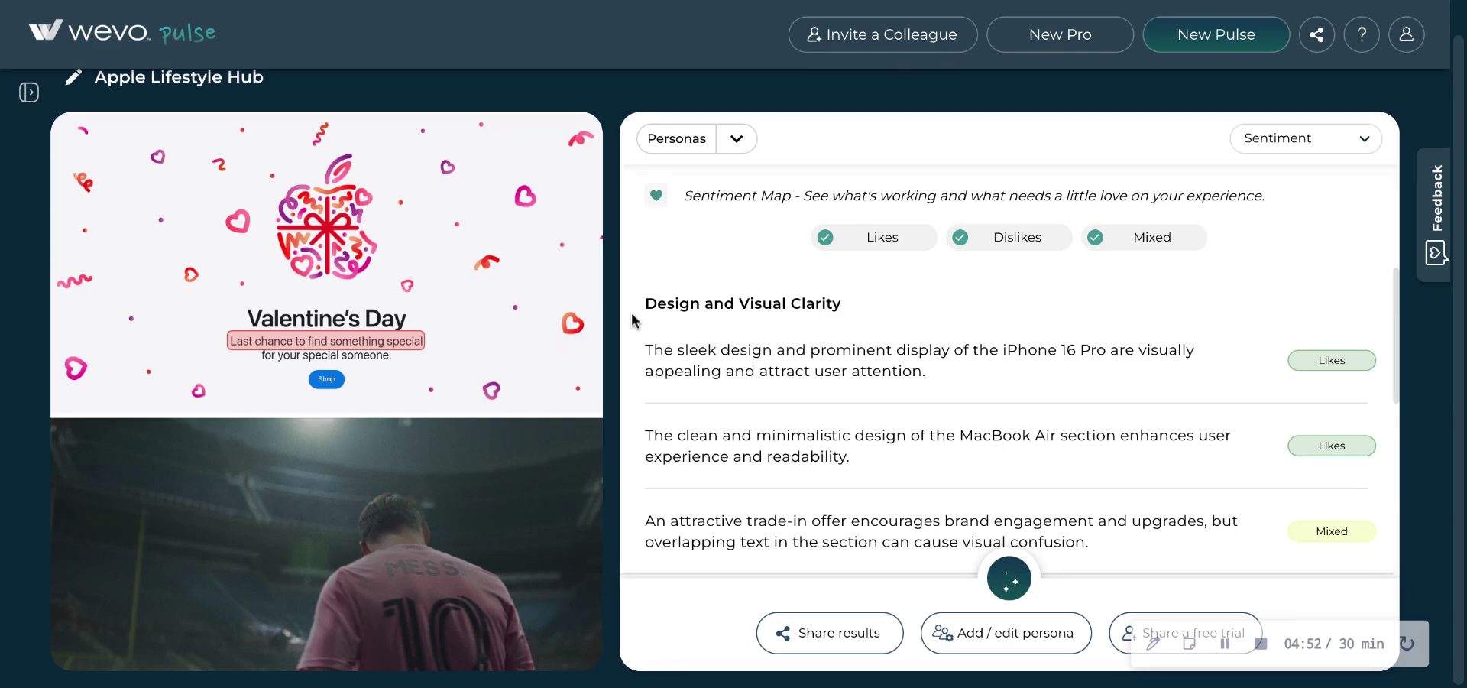
pyautogui.scroll(-1, 483, 326)
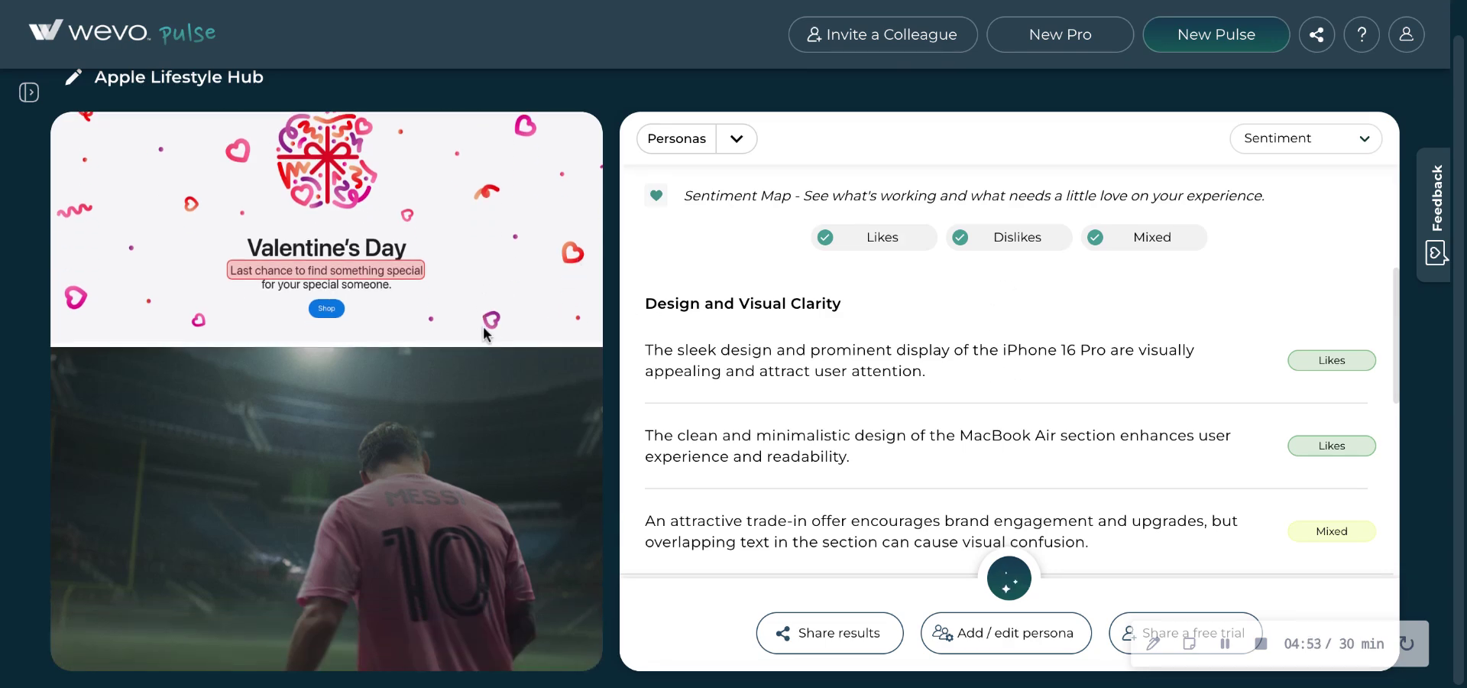
pyautogui.click(342, 276)
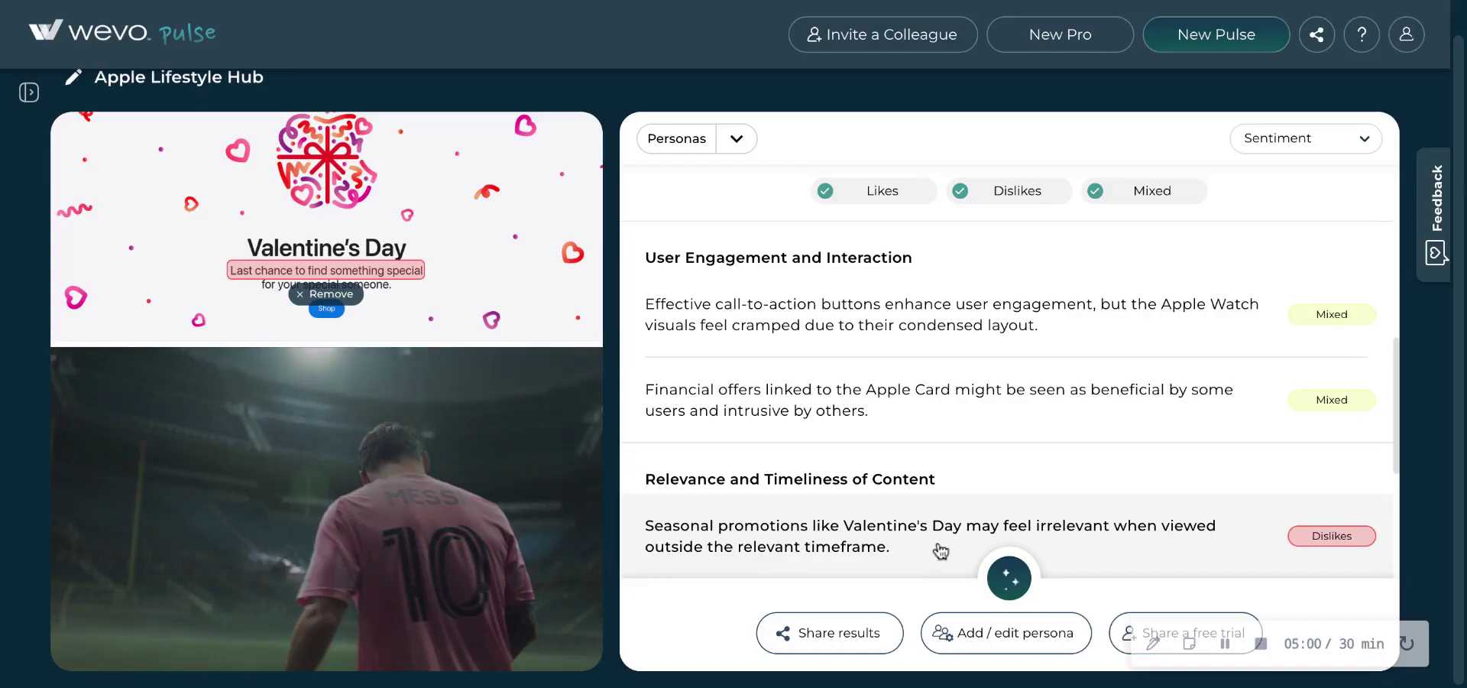
pyautogui.click(437, 351)
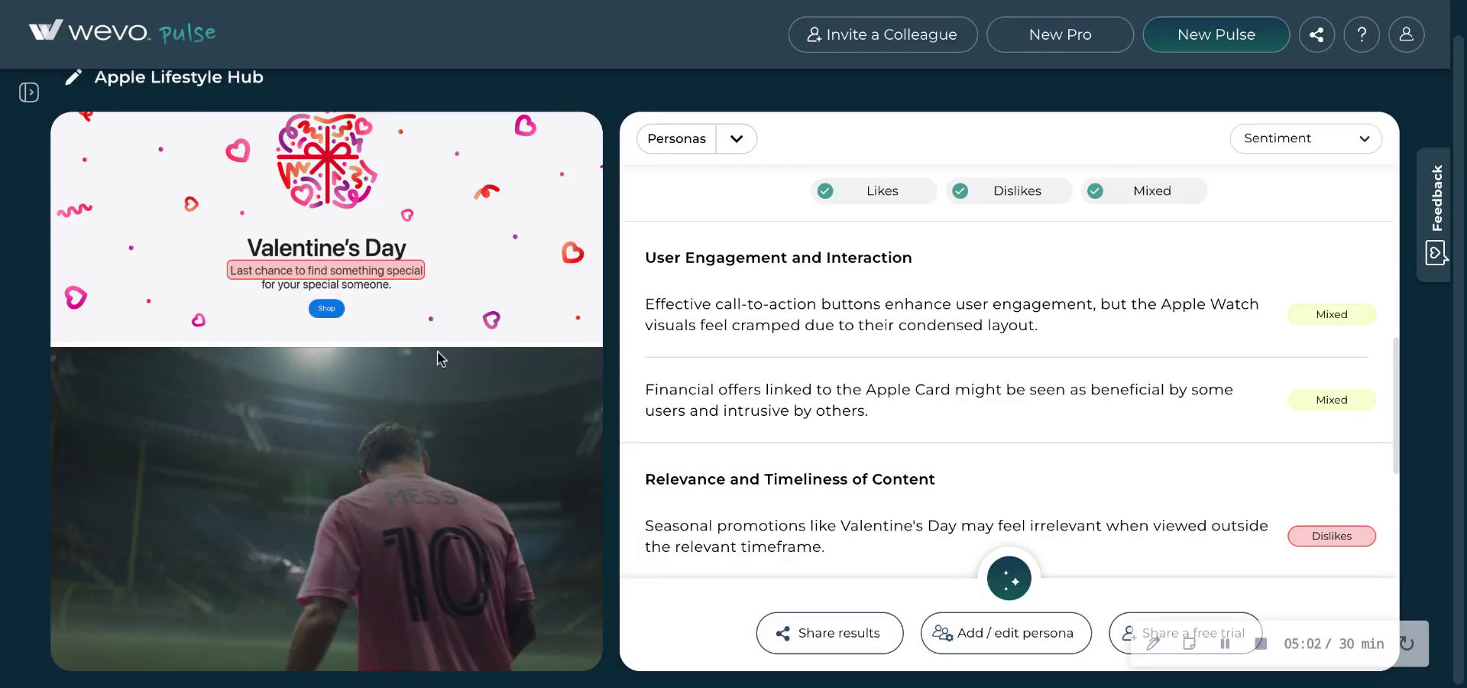
pyautogui.scroll(-2, 437, 351)
pyautogui.scroll(-6, 437, 351)
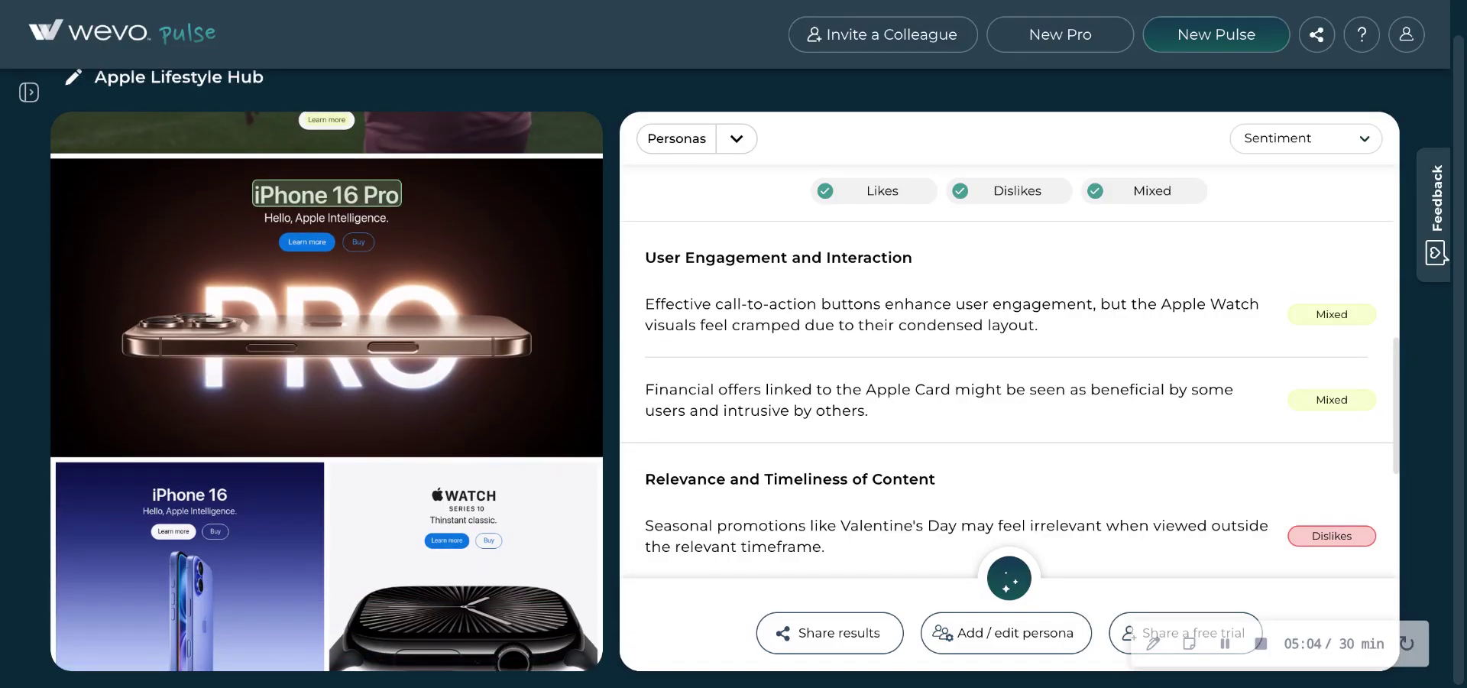
pyautogui.click(361, 195)
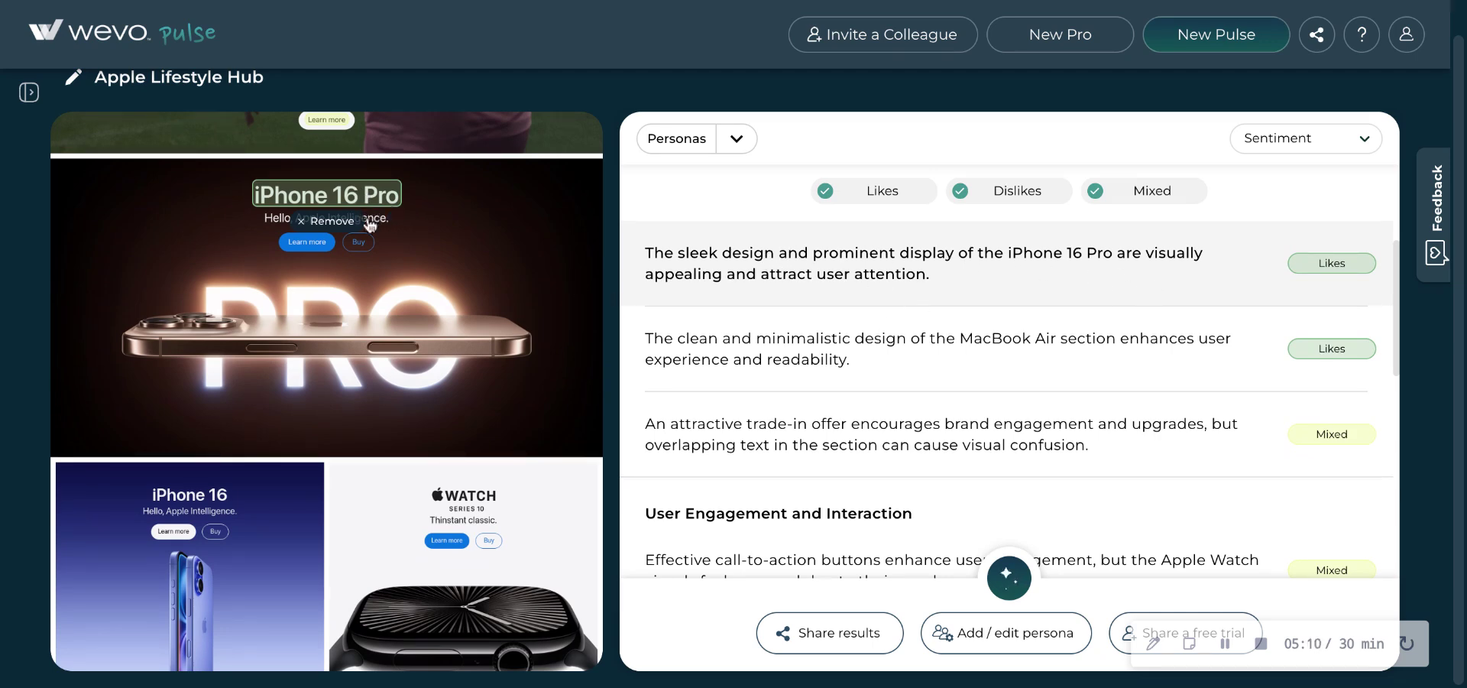
# - Show the Recommendations section and read all five recommendations, returning to the first one
pyautogui.click(1330, 142)
pyautogui.click(1345, 218)
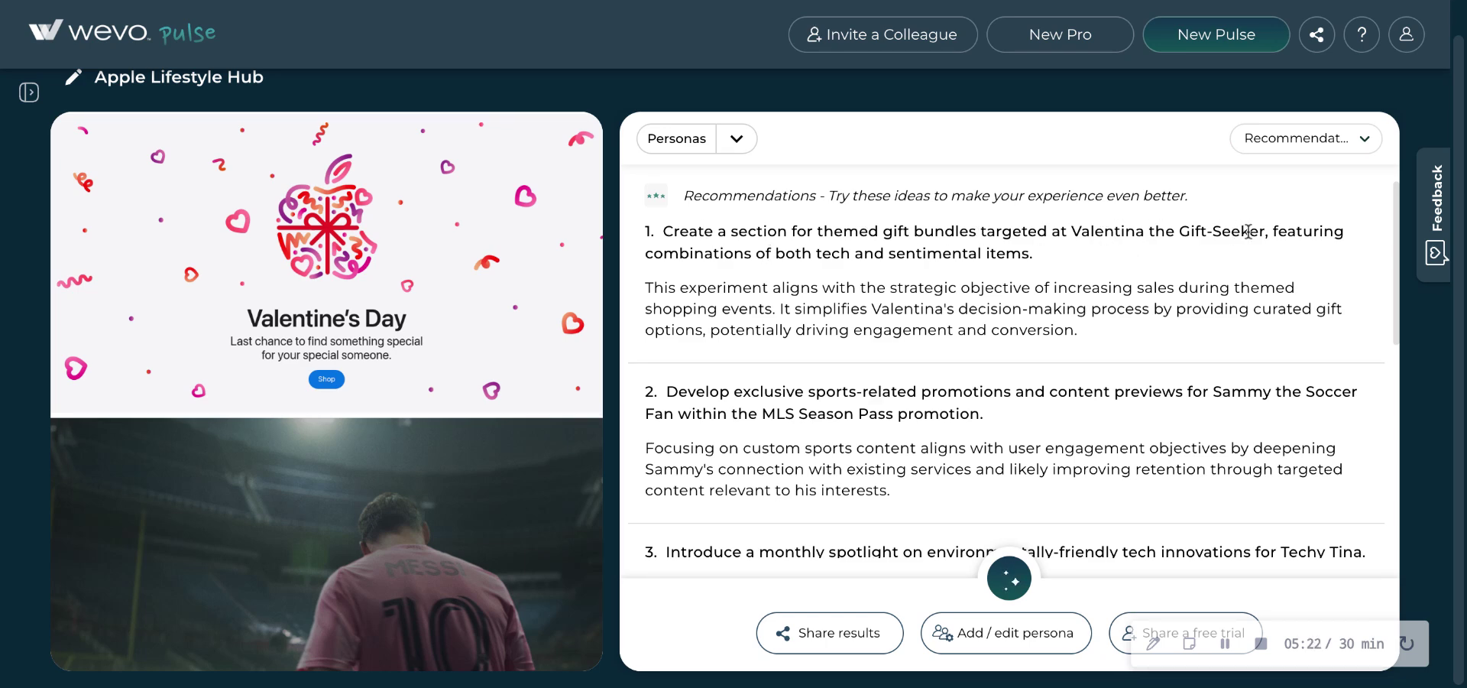
pyautogui.scroll(-4, 1146, 272)
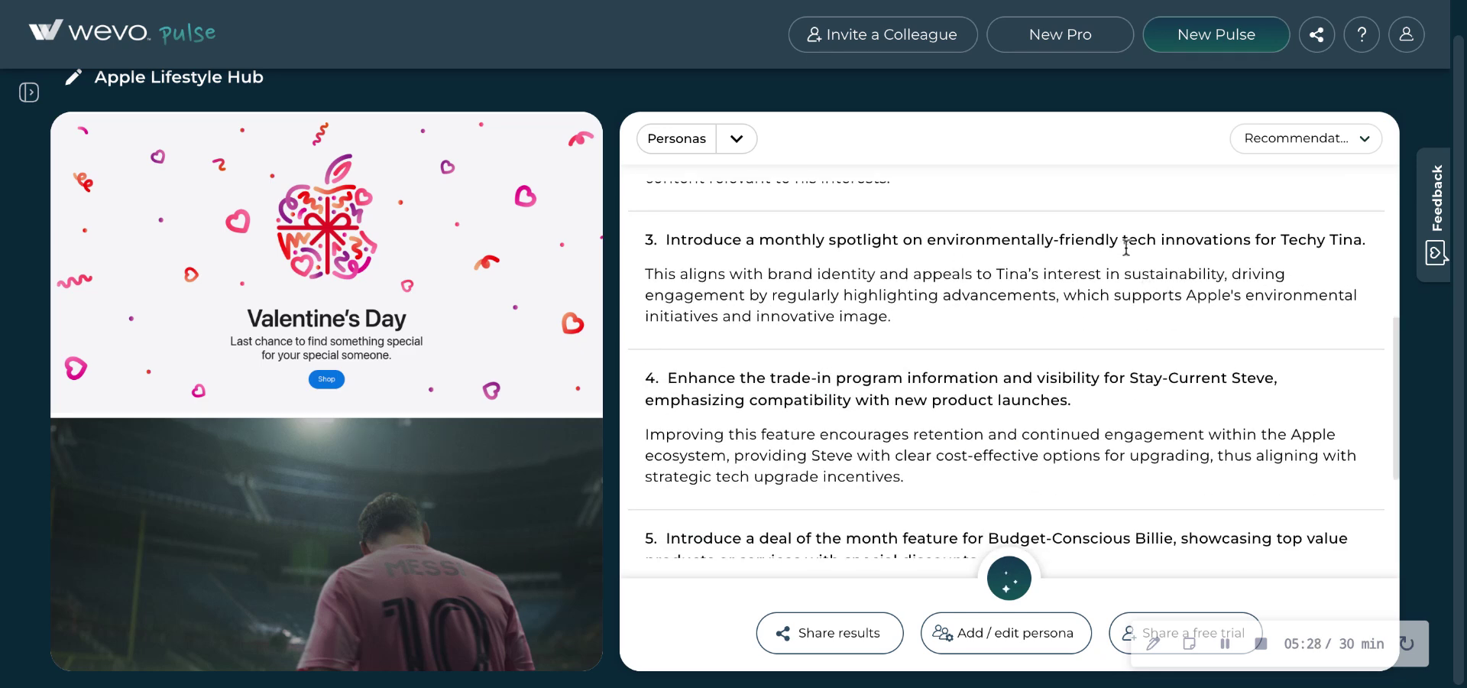
pyautogui.scroll(-3, 1039, 348)
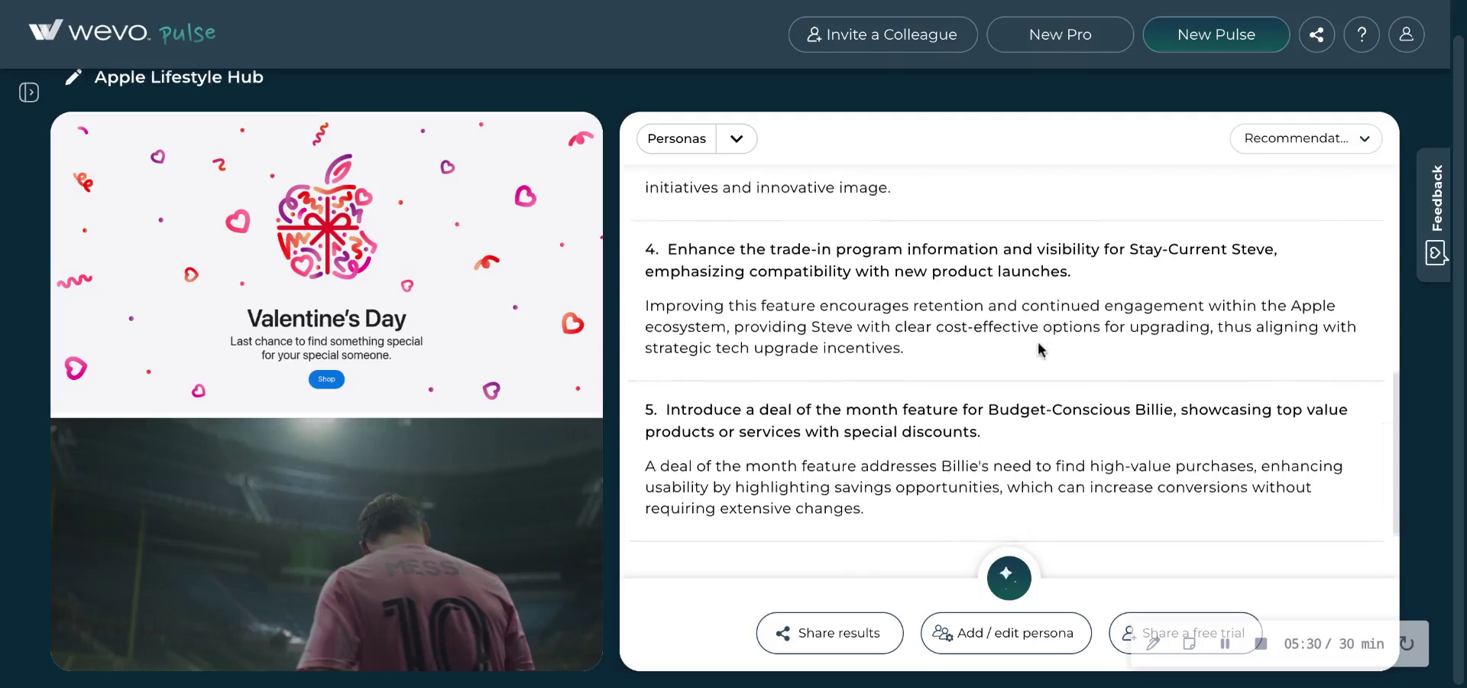
pyautogui.scroll(7, 1061, 256)
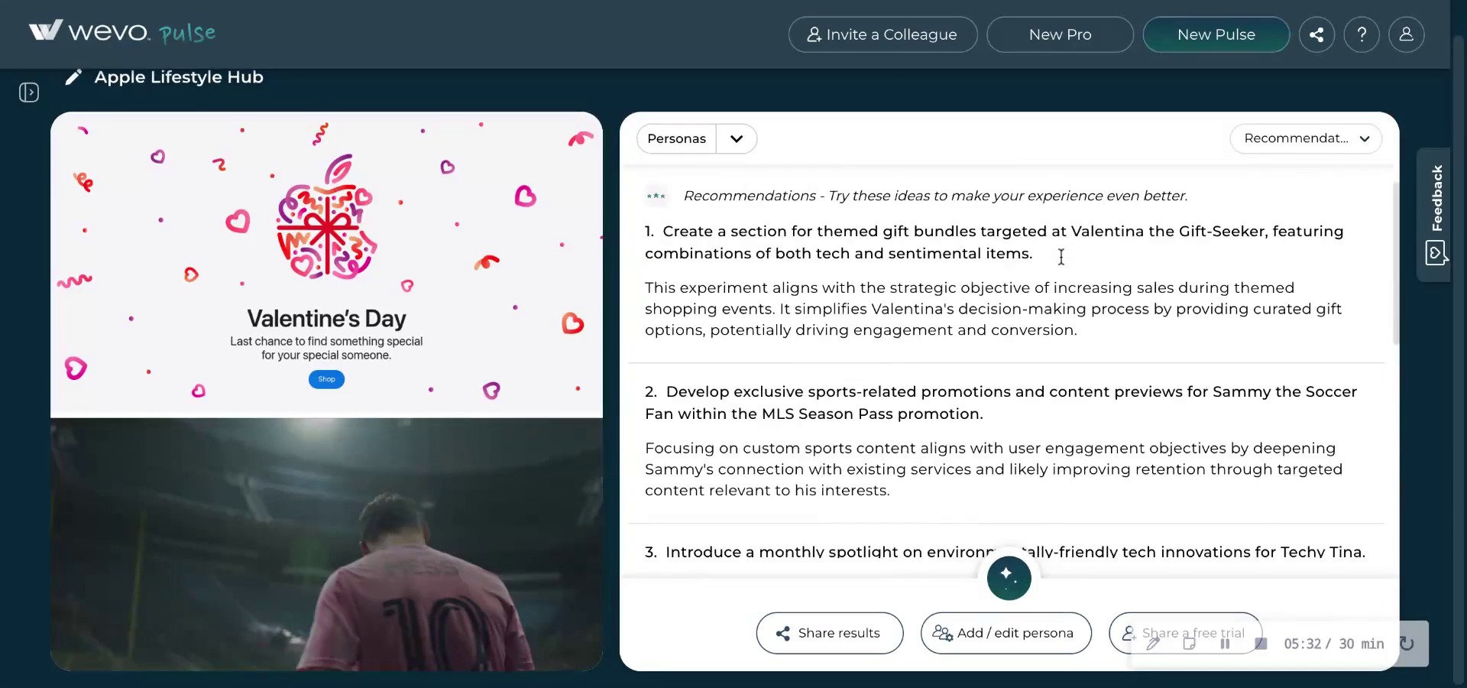
# - Show the Score section, dismiss the beta notice, and review the Experience Quality Score, its benchmark, the Intuitive, Trusted and Valuable scores, and the quartile chart
pyautogui.click(1364, 141)
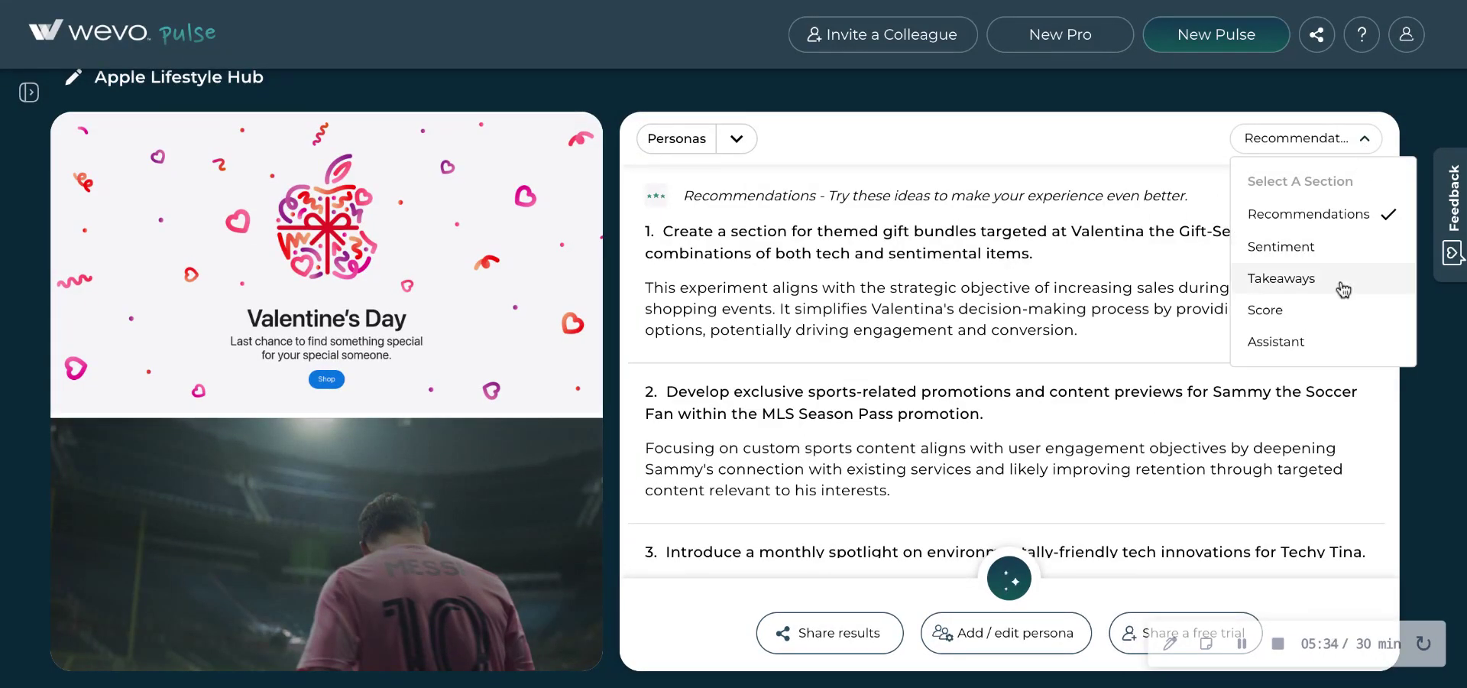
pyautogui.click(1336, 314)
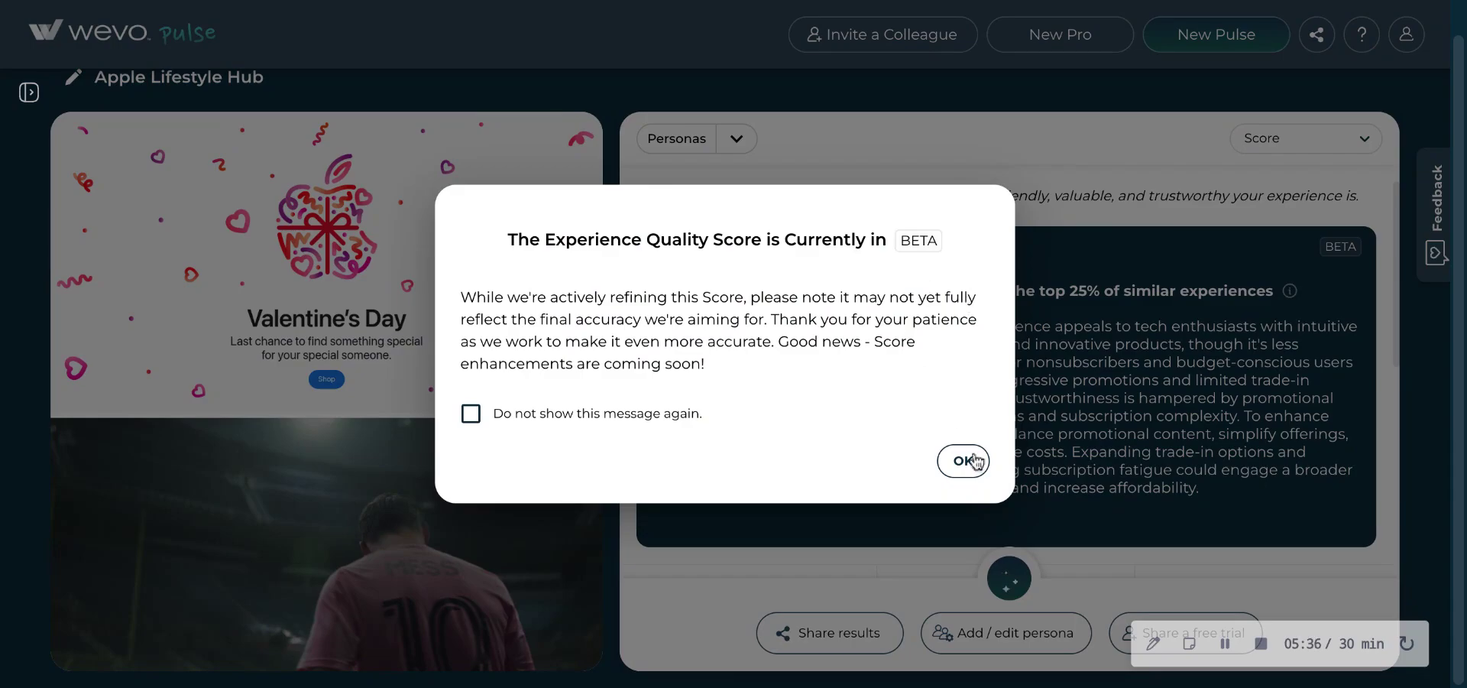
pyautogui.click(964, 460)
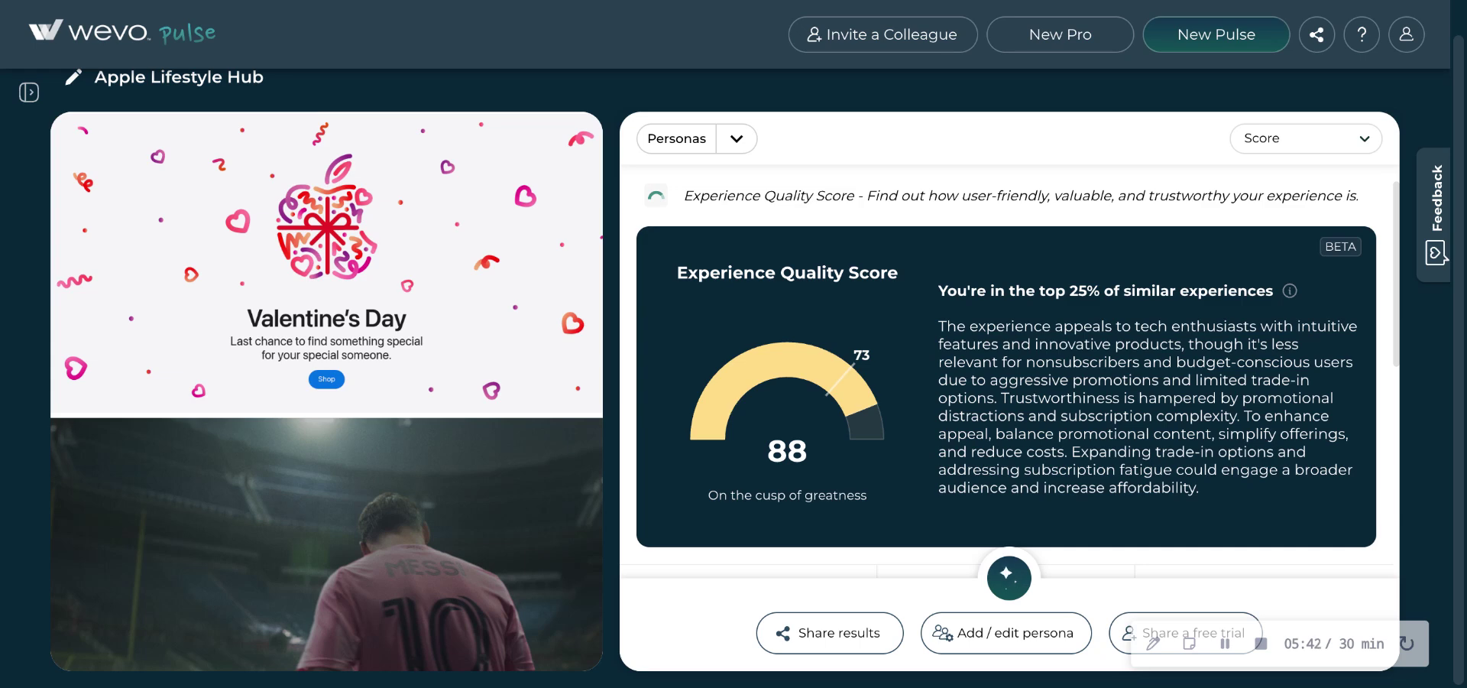
pyautogui.scroll(-1, 846, 438)
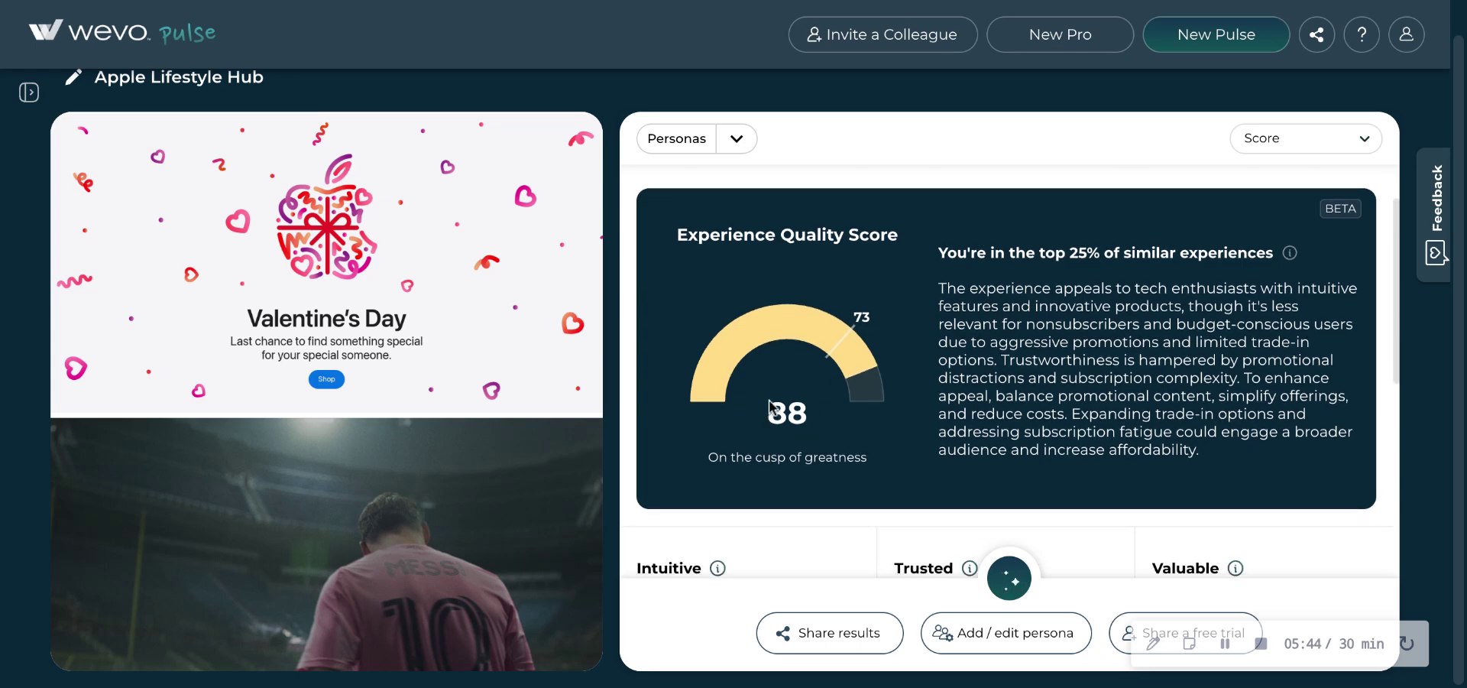
pyautogui.moveTo(871, 324)
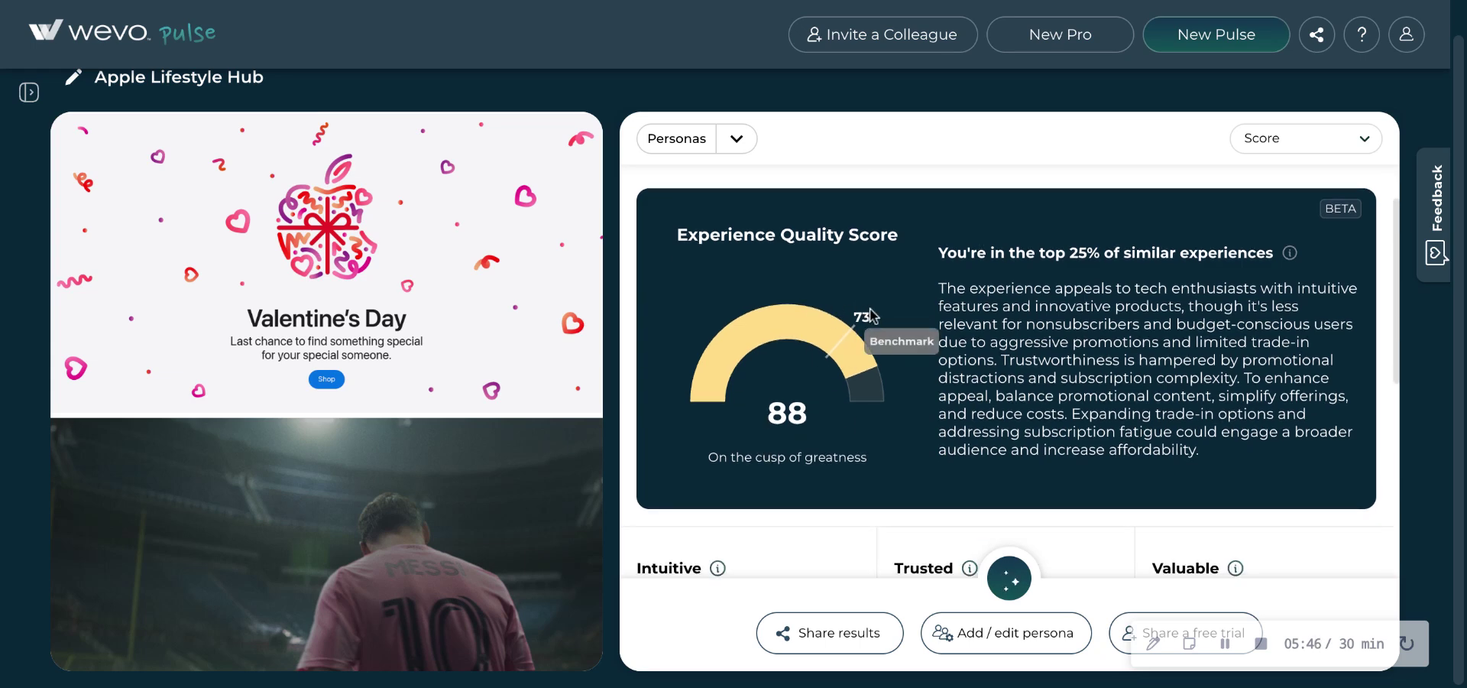
pyautogui.scroll(-3, 879, 313)
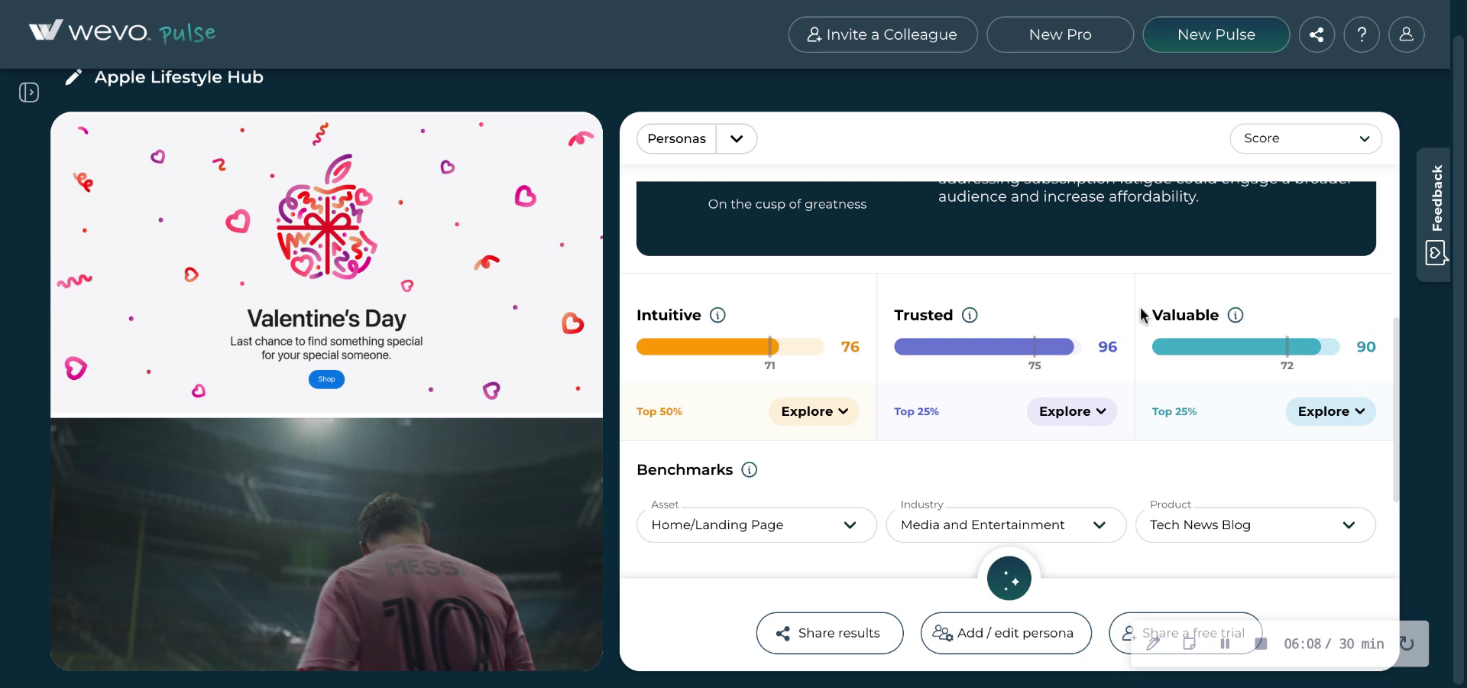
pyautogui.scroll(-2, 1142, 314)
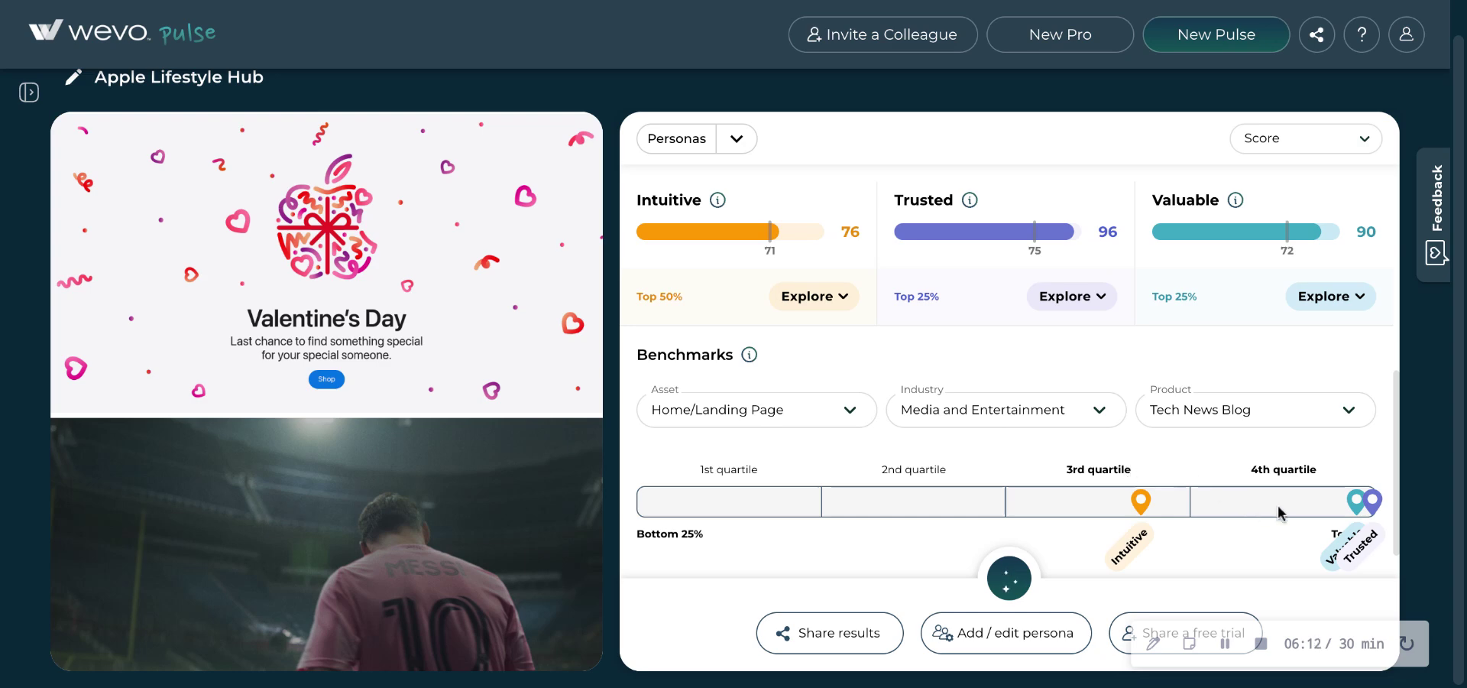
pyautogui.scroll(-1, 1209, 437)
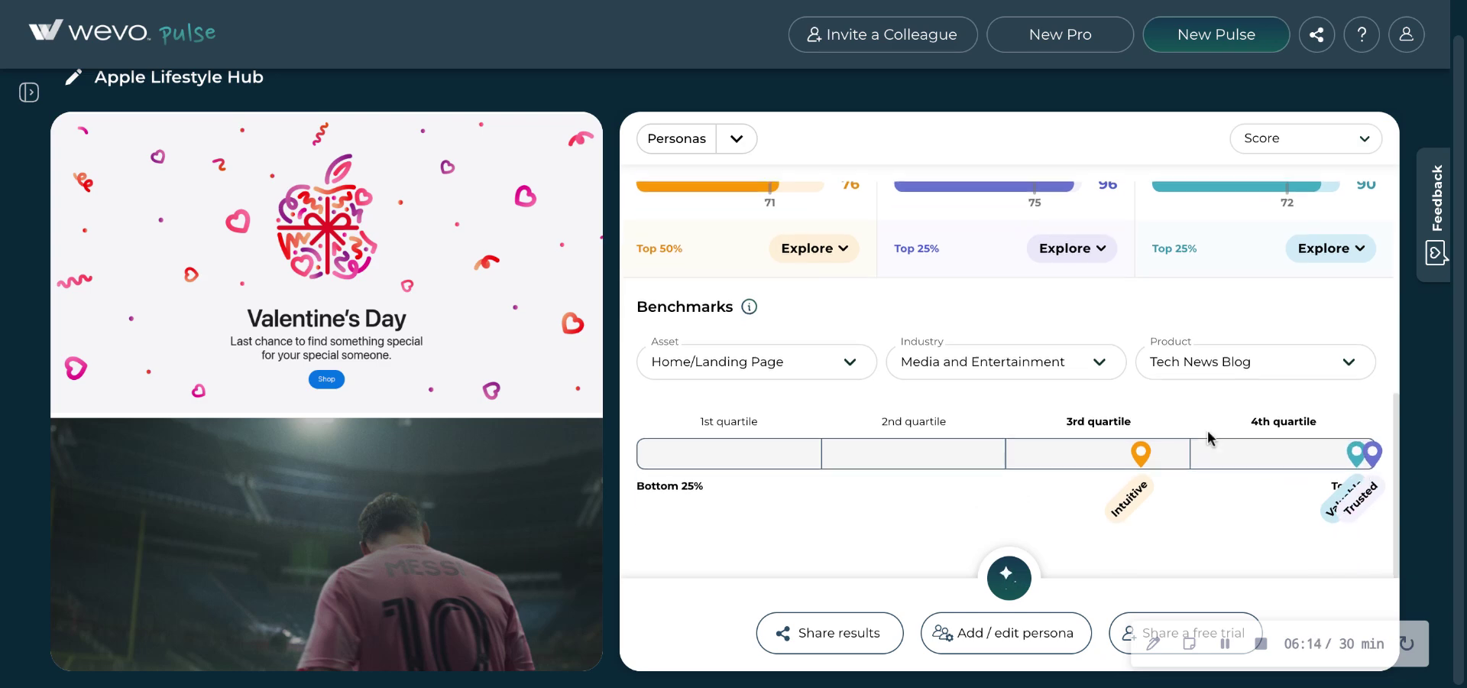
pyautogui.scroll(5, 1159, 414)
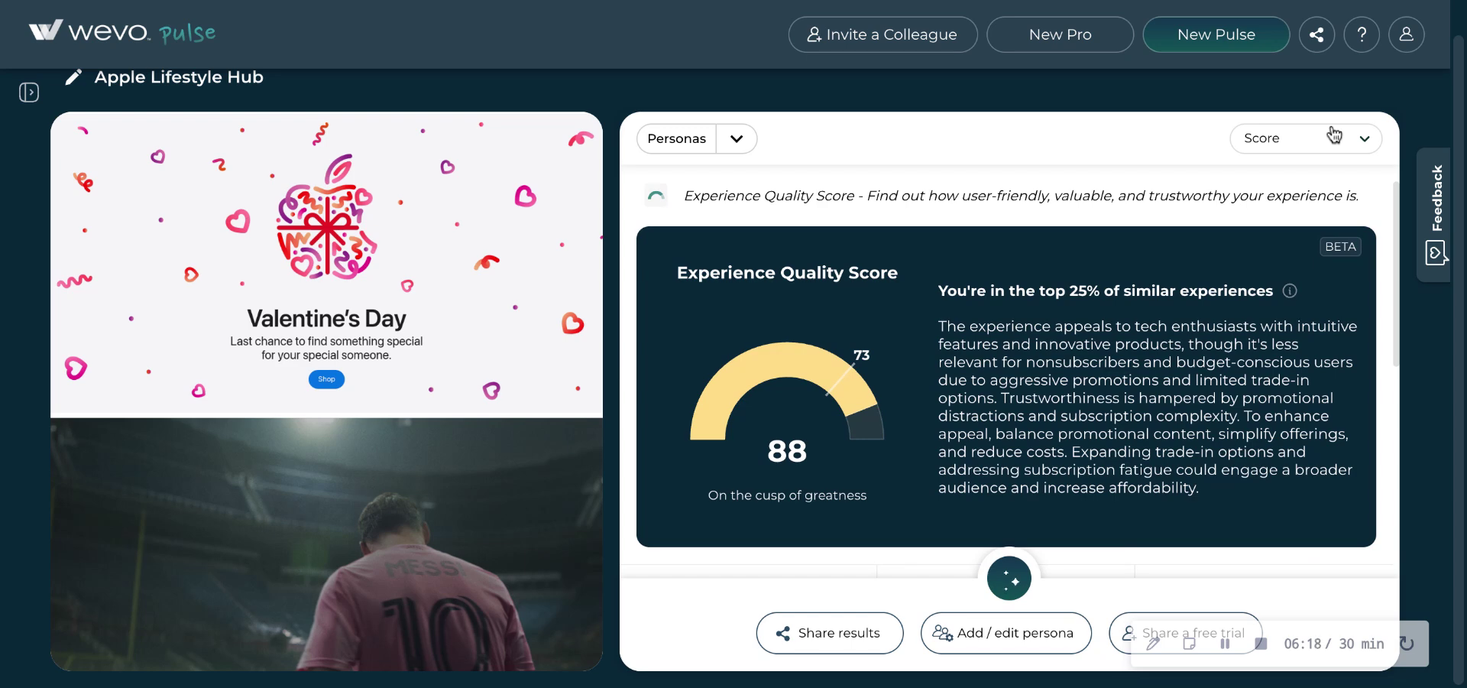
# - Open the Assistant for asking questions about the report data
pyautogui.click(1299, 138)
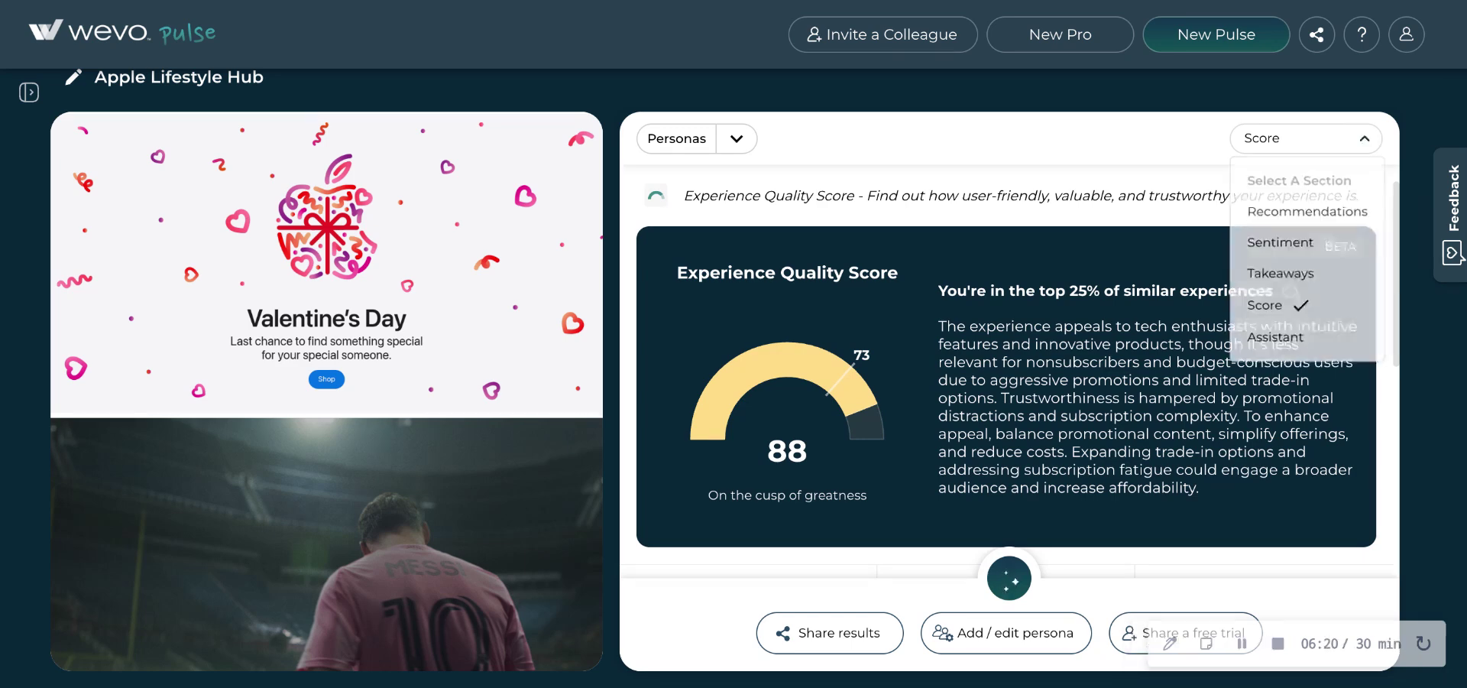
pyautogui.click(1326, 340)
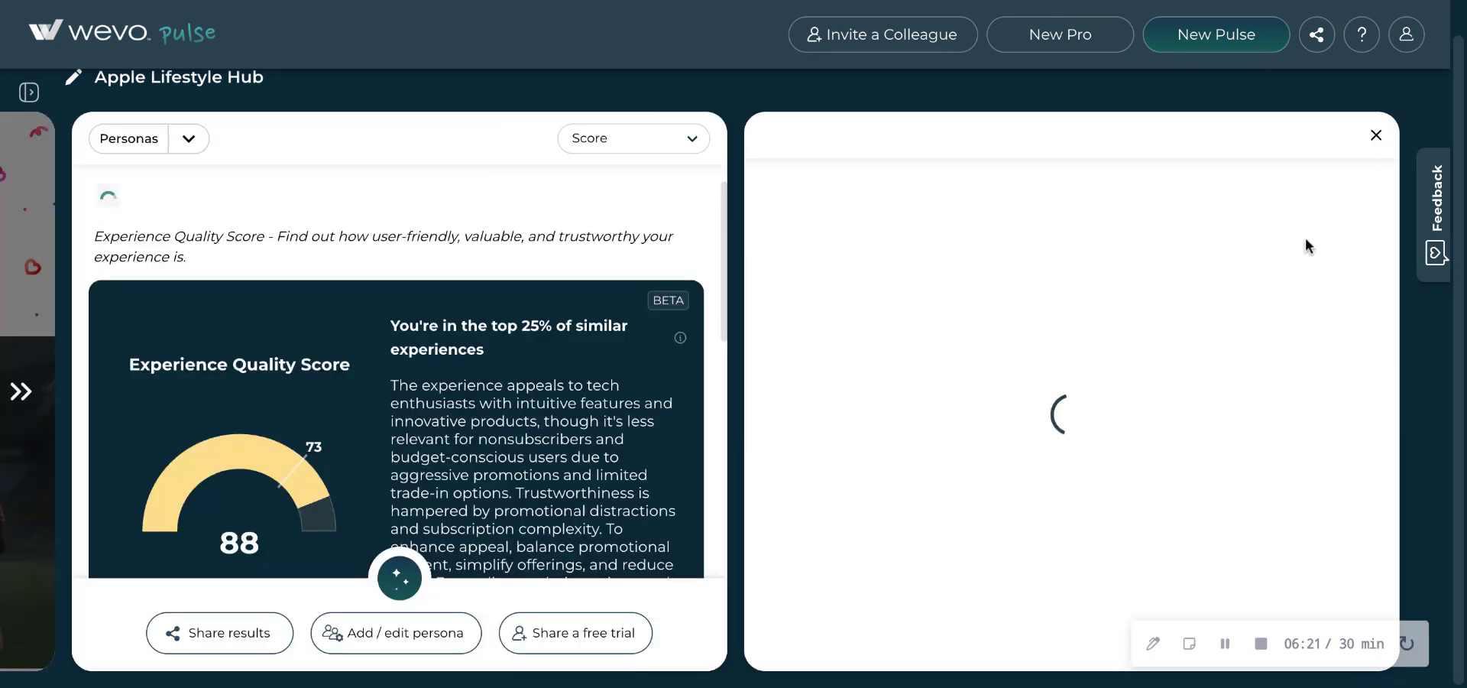
pyautogui.click(1376, 135)
pyautogui.click(1010, 576)
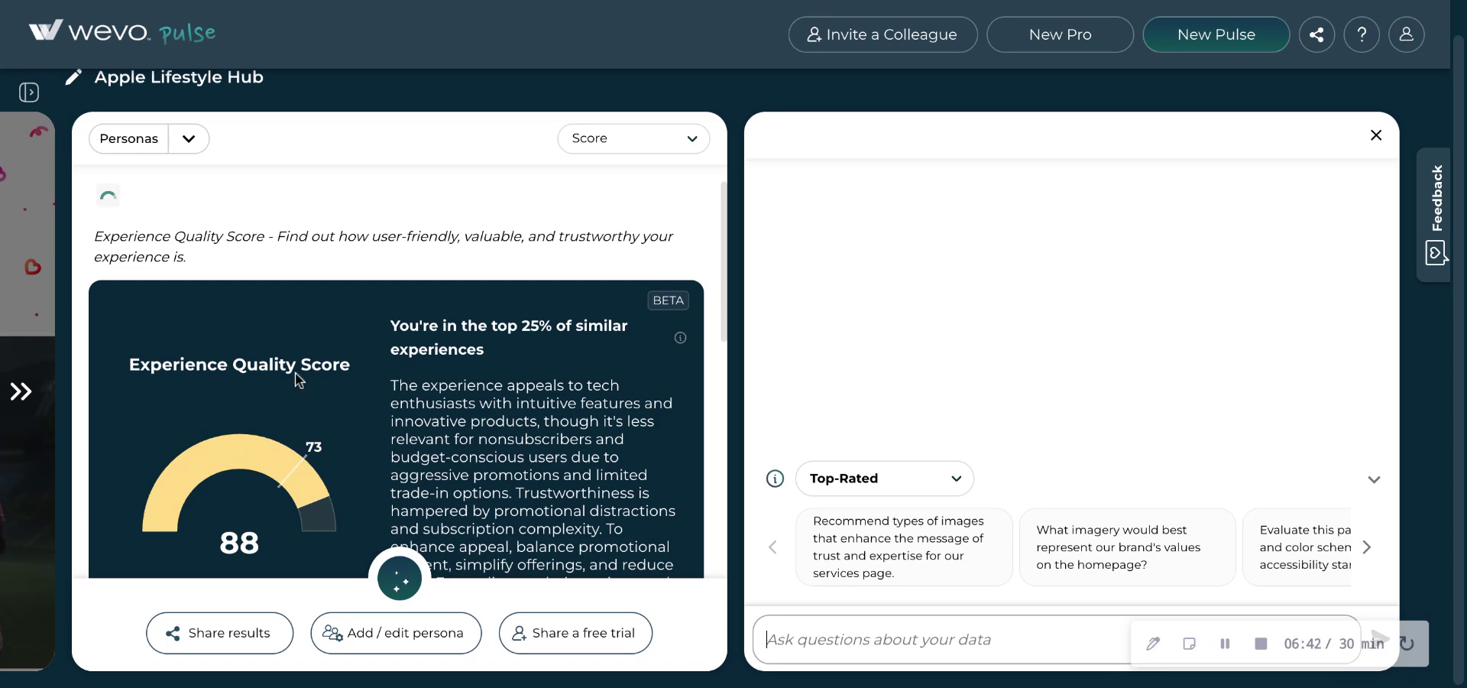
# - Review the Intuitive, Trusted and Valuable scores beside the assistant, enter its empty question field, and close the assistant
pyautogui.scroll(-5, 352, 317)
pyautogui.scroll(1, 351, 319)
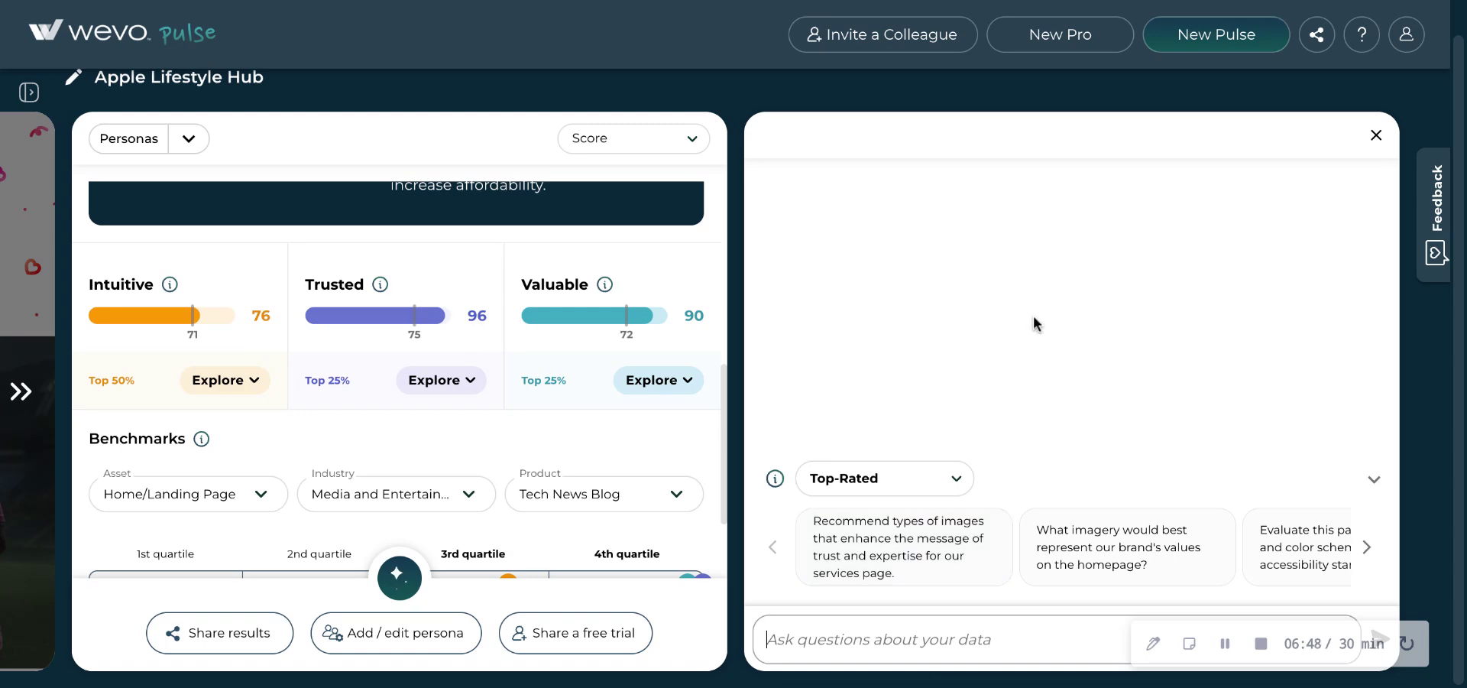
pyautogui.scroll(1, 1033, 322)
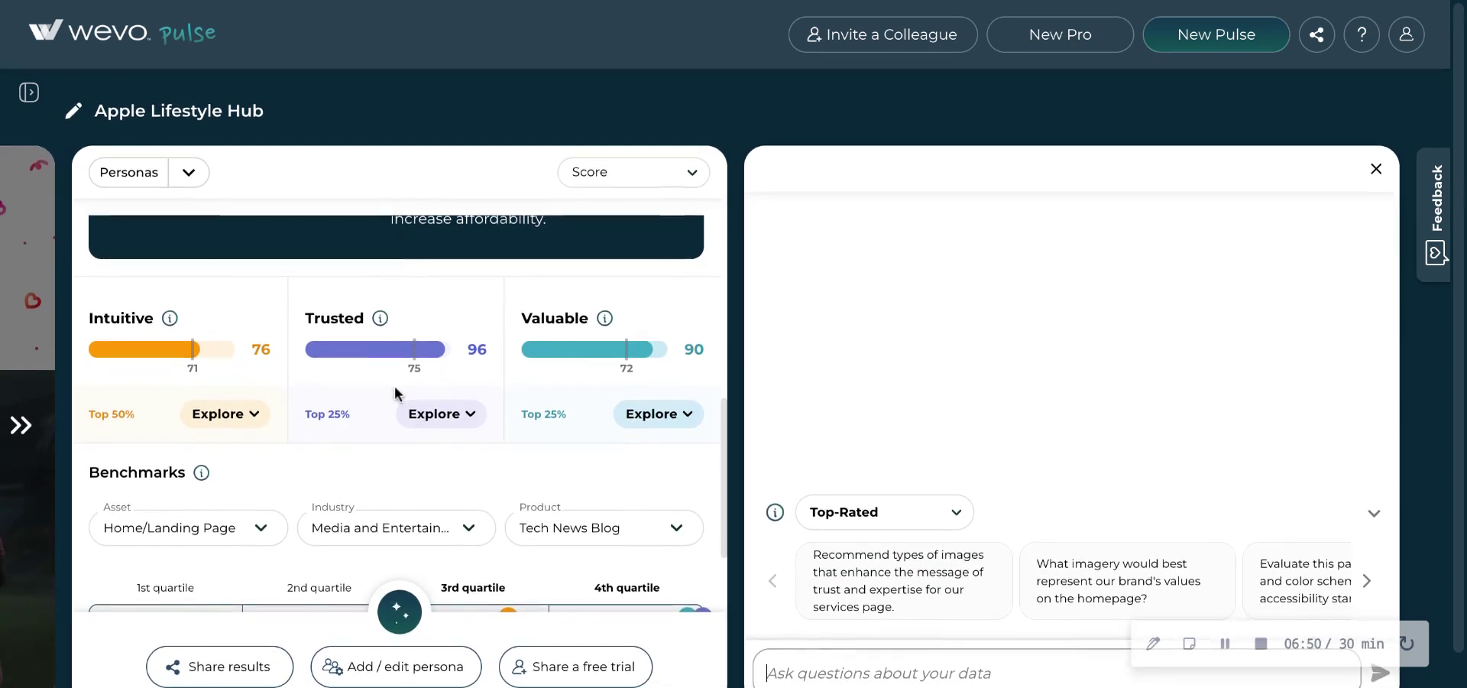
pyautogui.scroll(-1, 1070, 465)
pyautogui.click(1077, 636)
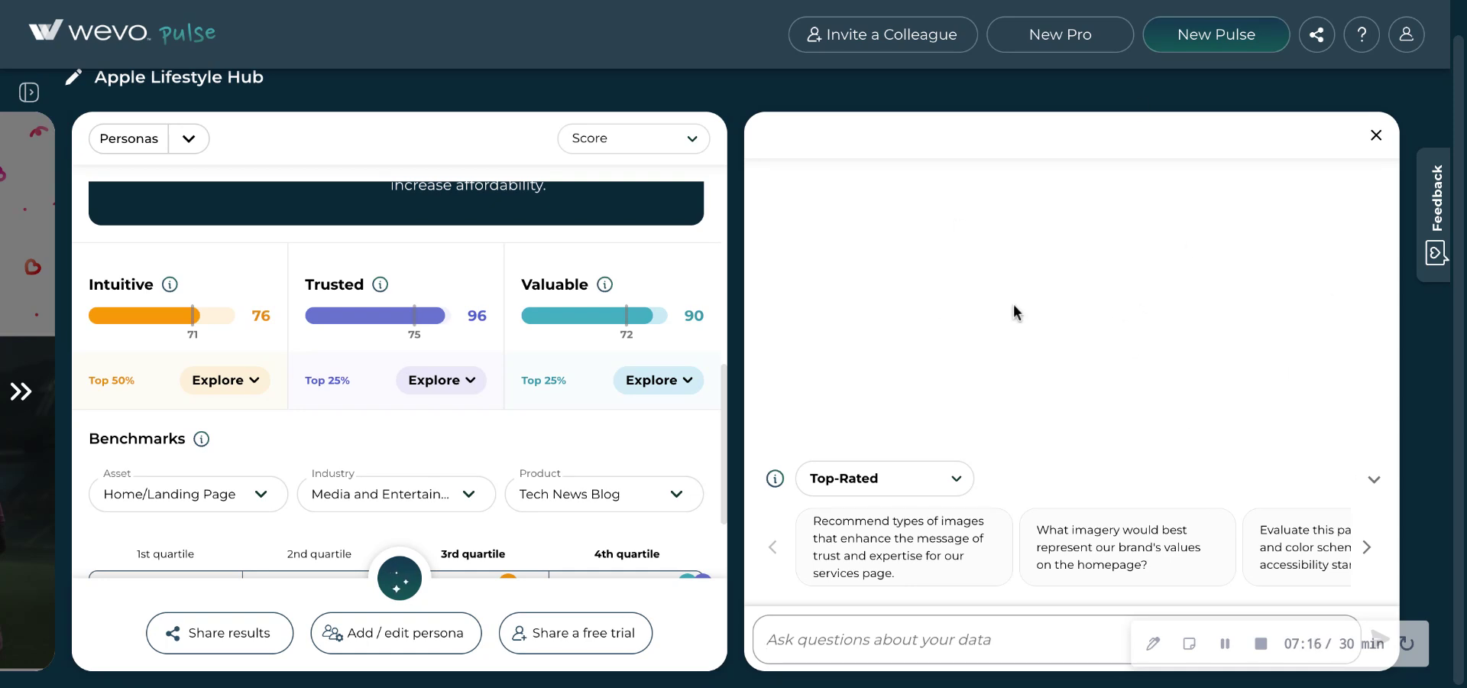
pyautogui.click(1375, 136)
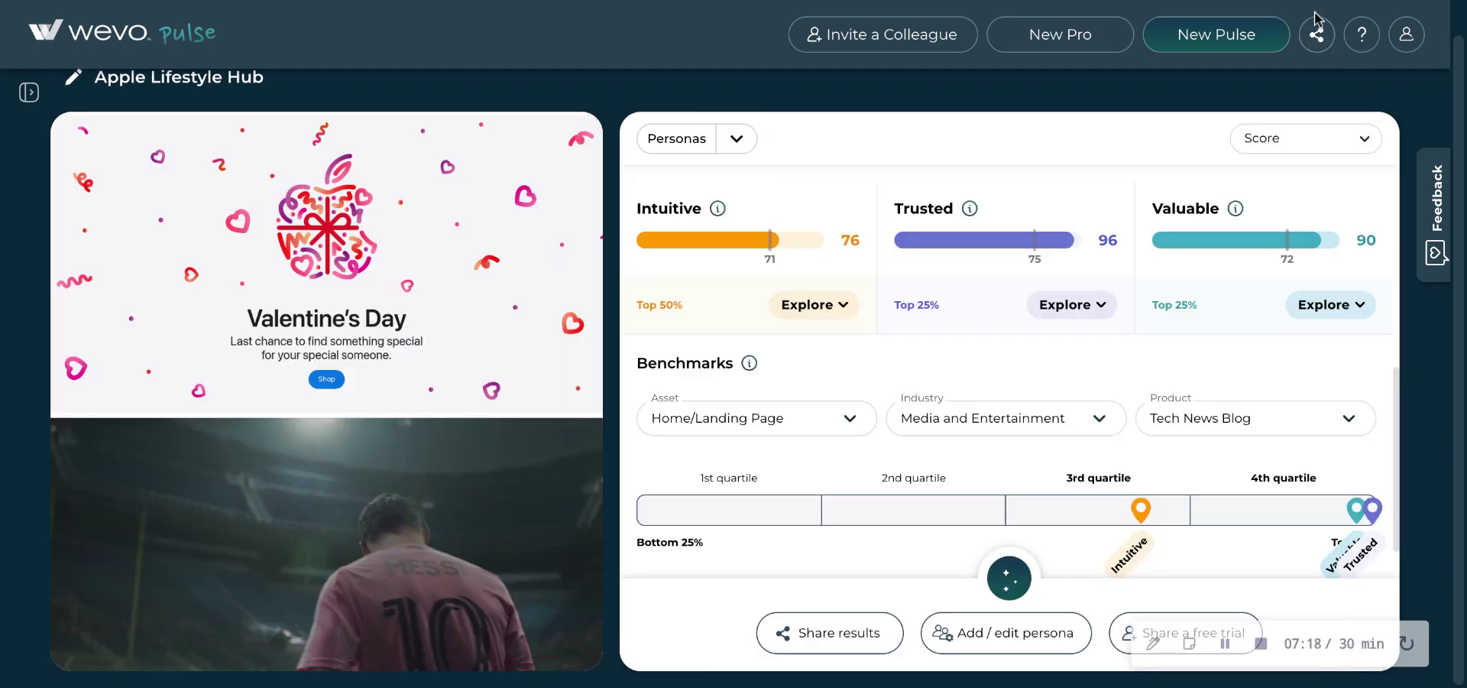
# - Copy the Pulse's share link, close the sharing dialog, and return to the start of the Score section
pyautogui.click(1330, 47)
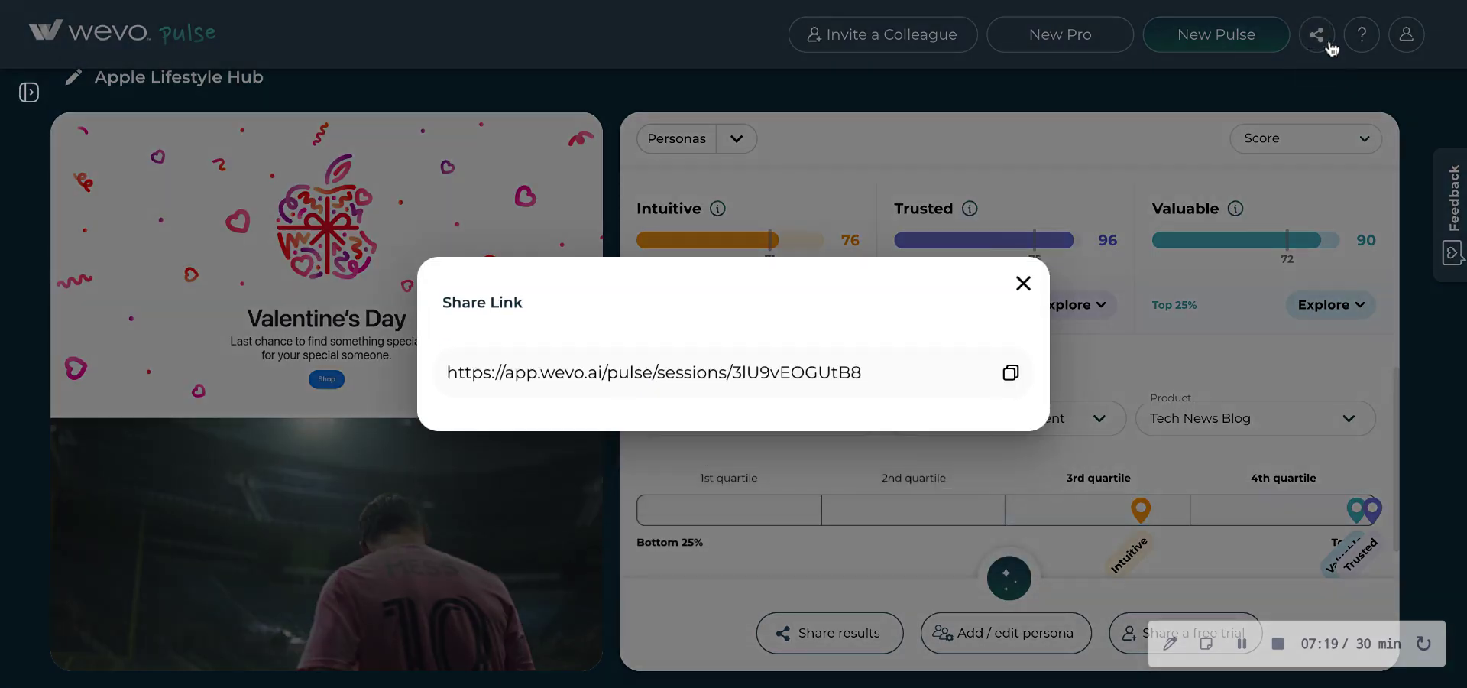
pyautogui.click(1009, 372)
pyautogui.click(1023, 284)
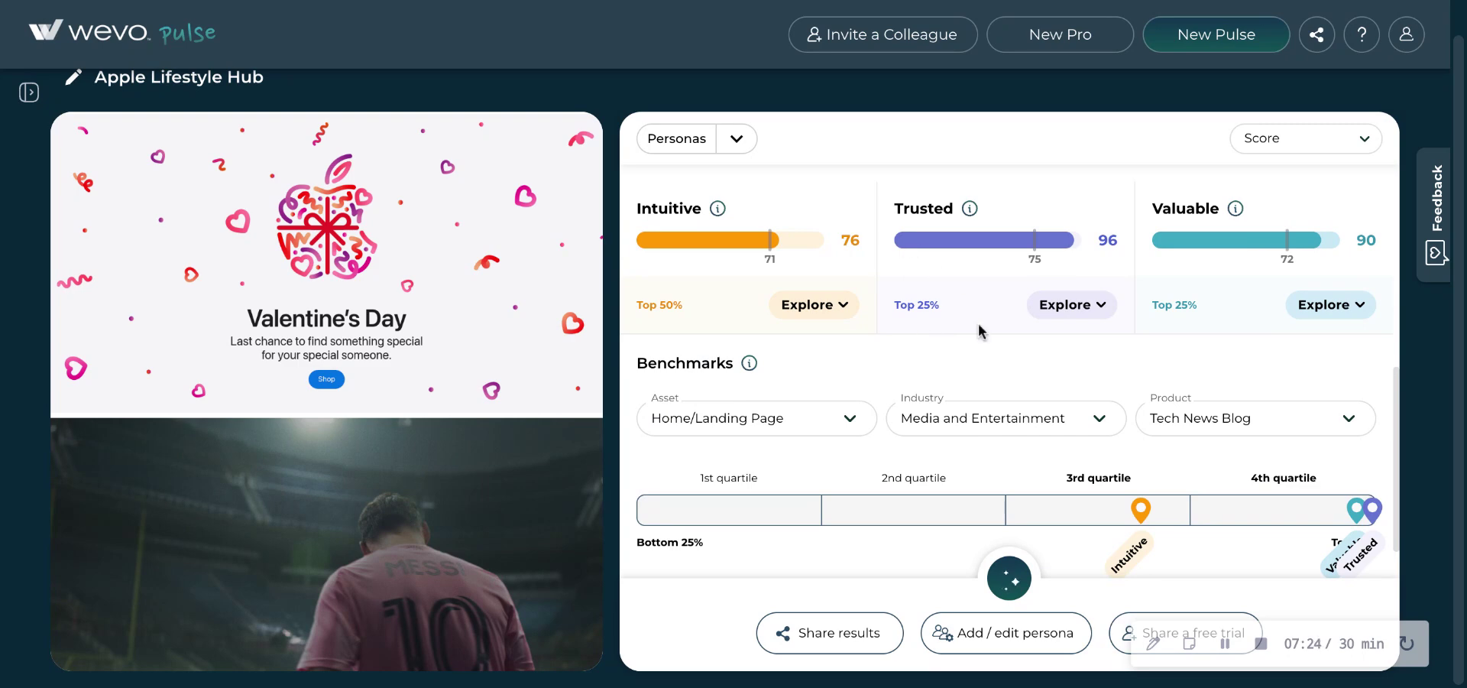
pyautogui.scroll(5, 982, 326)
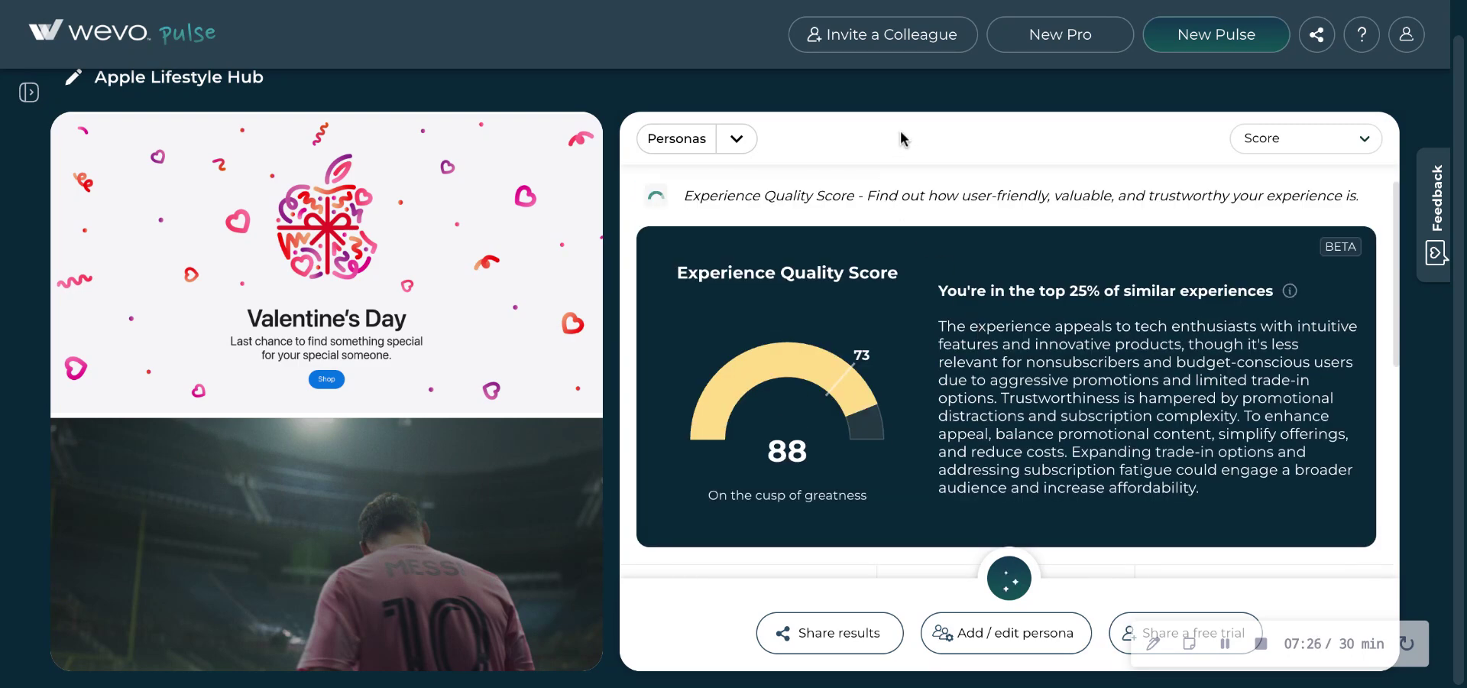